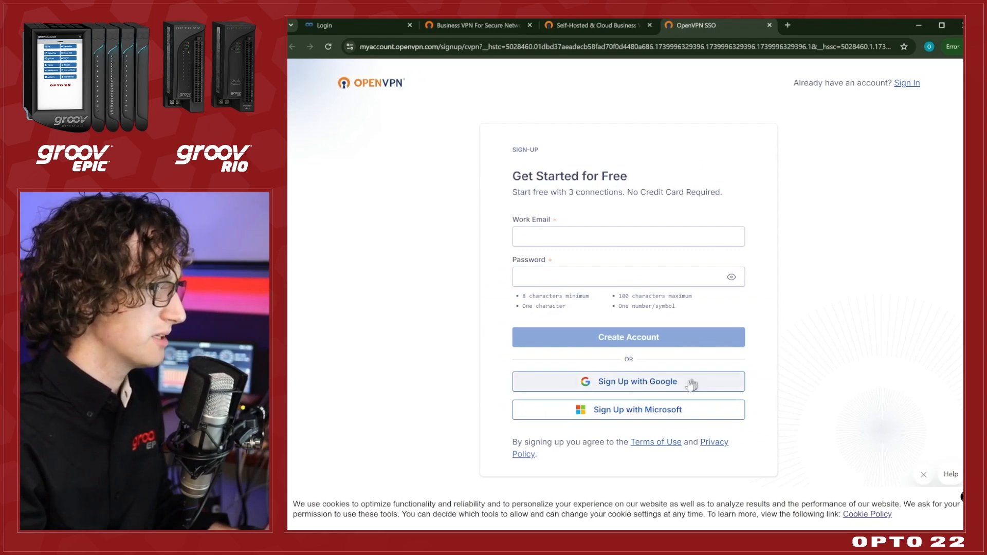
Sign up for OpenVPN with the existing Google account and approve the sign-in.
left_click(715, 380)
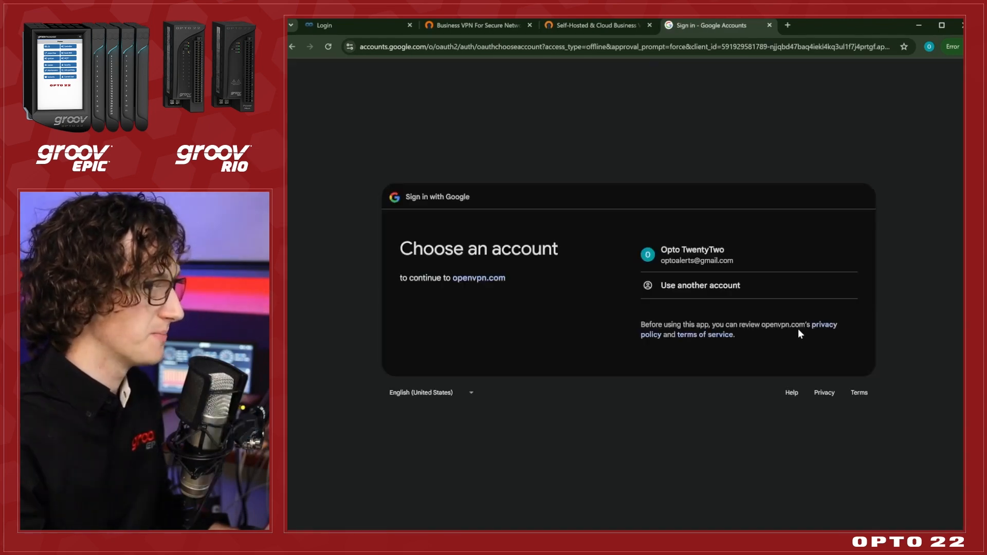
left_click(738, 260)
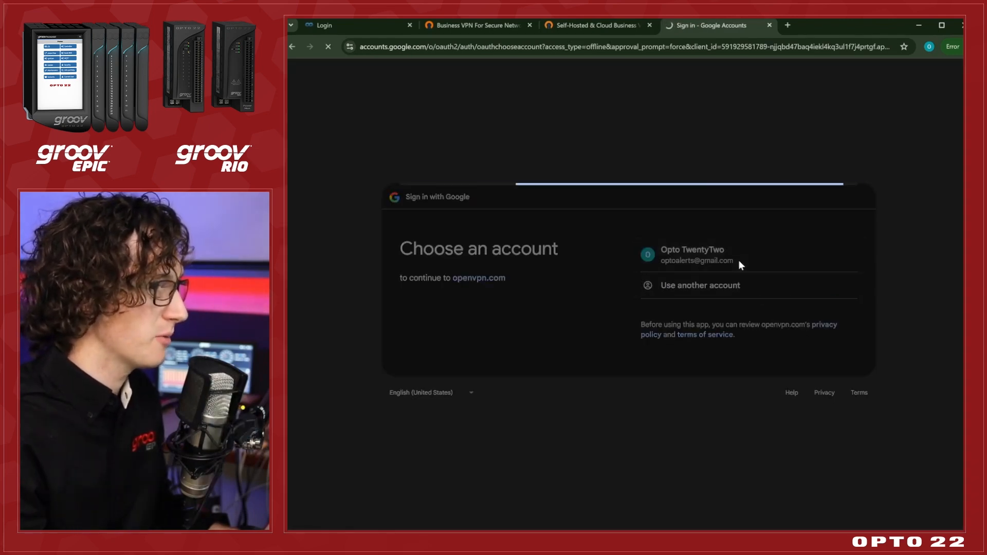
left_click(805, 348)
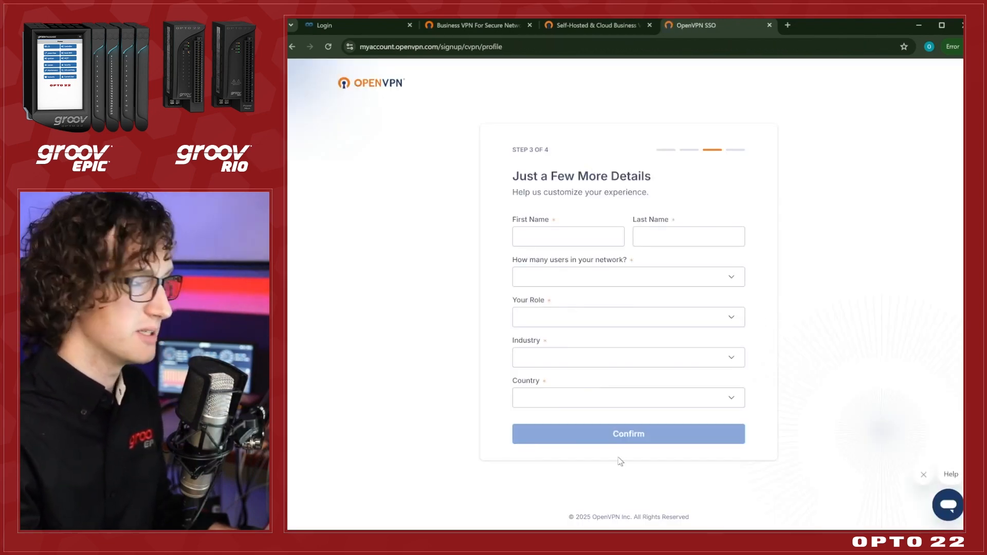
Submit the profile details with first and last name, 3 users, role Other, industry Other, country United States of America and state CA.
left_click(534, 241)
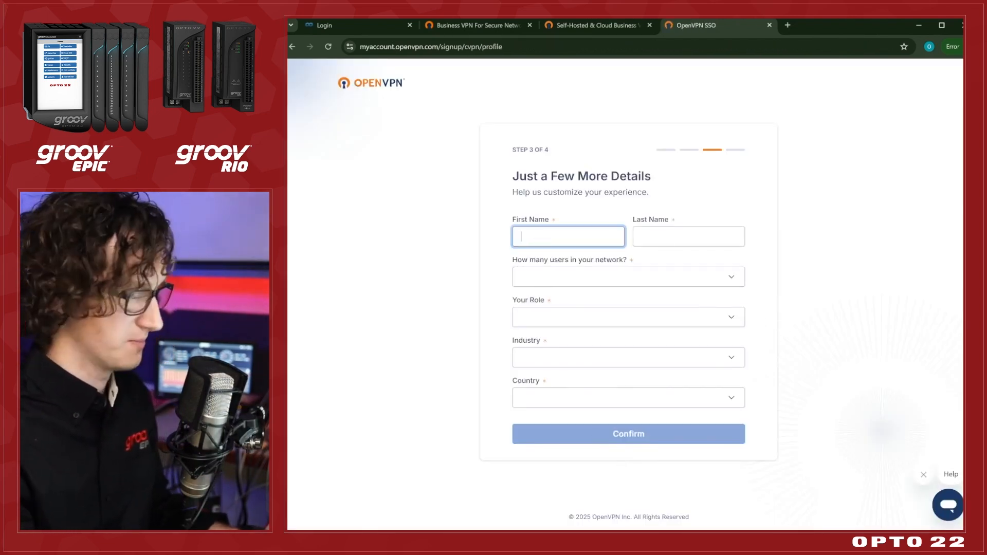
type("Opto")
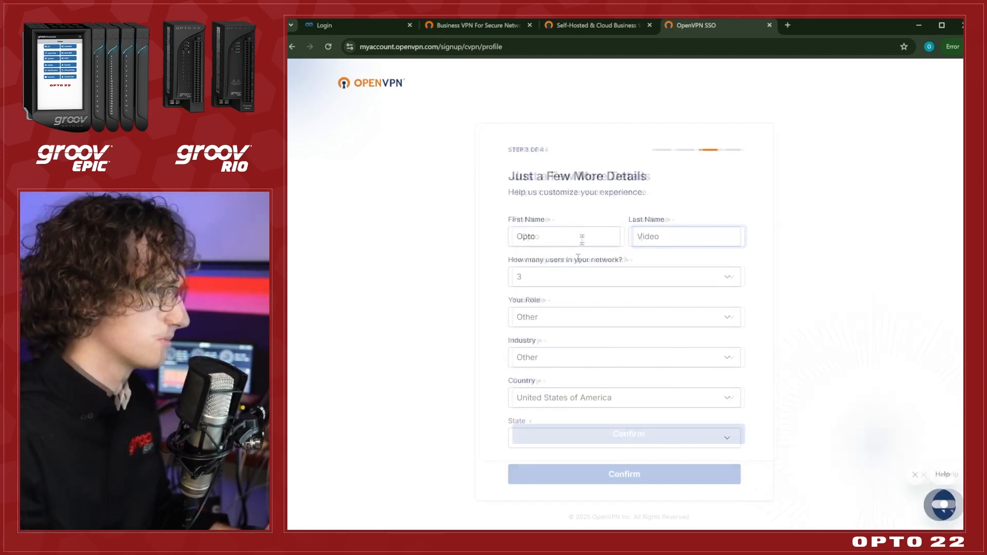
left_click(568, 438)
left_click(569, 355)
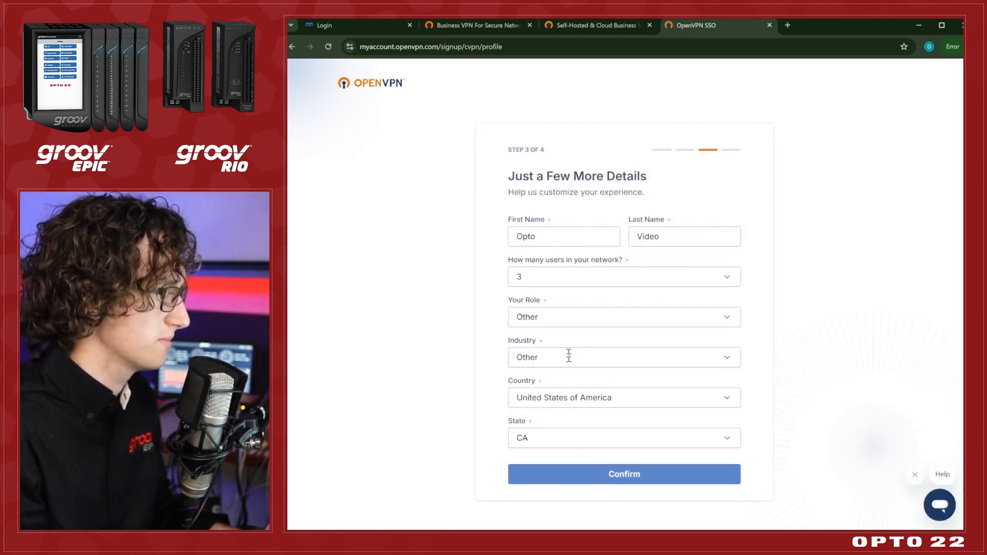
left_click(604, 474)
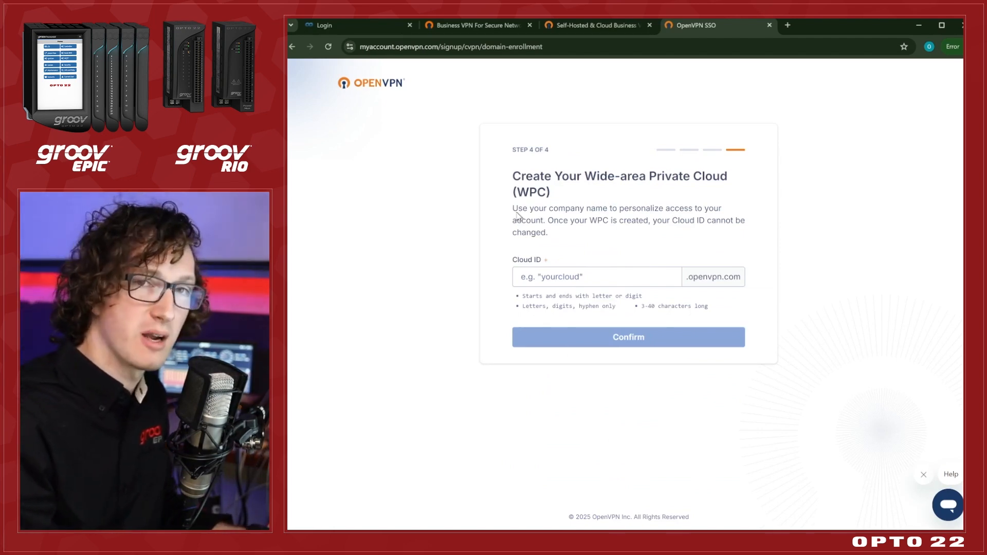
Create the Wide-area Private Cloud with the Cloud ID optovideo.
left_click(605, 277)
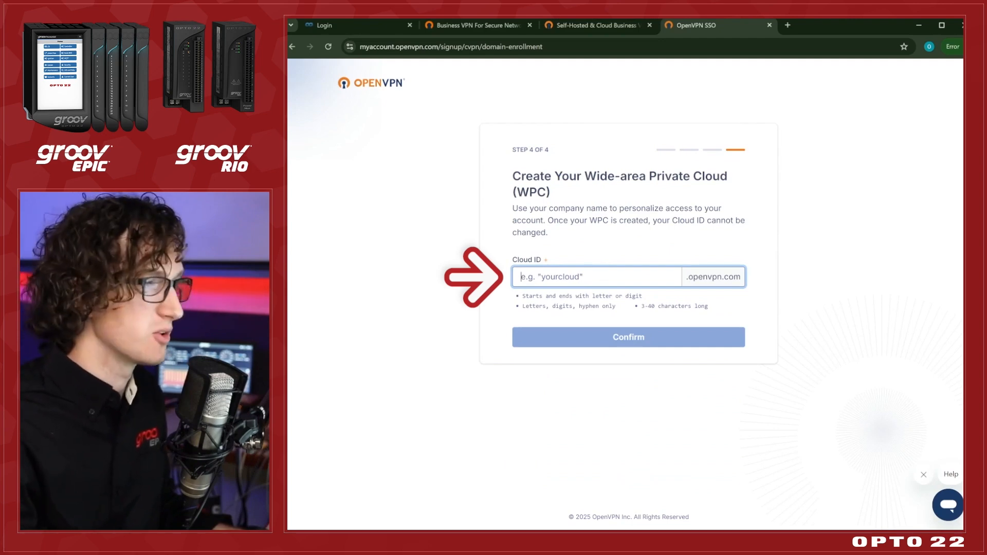
type("opto")
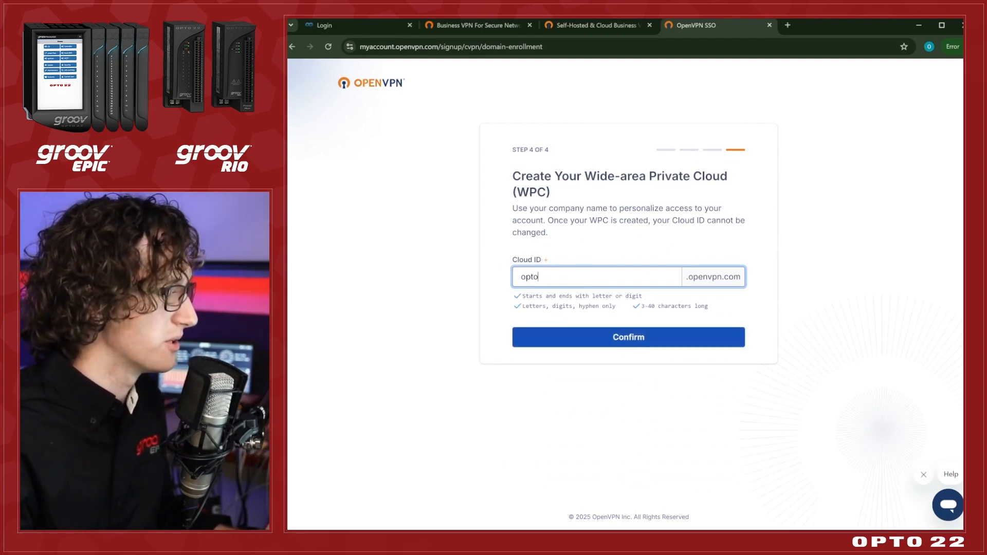
type("video")
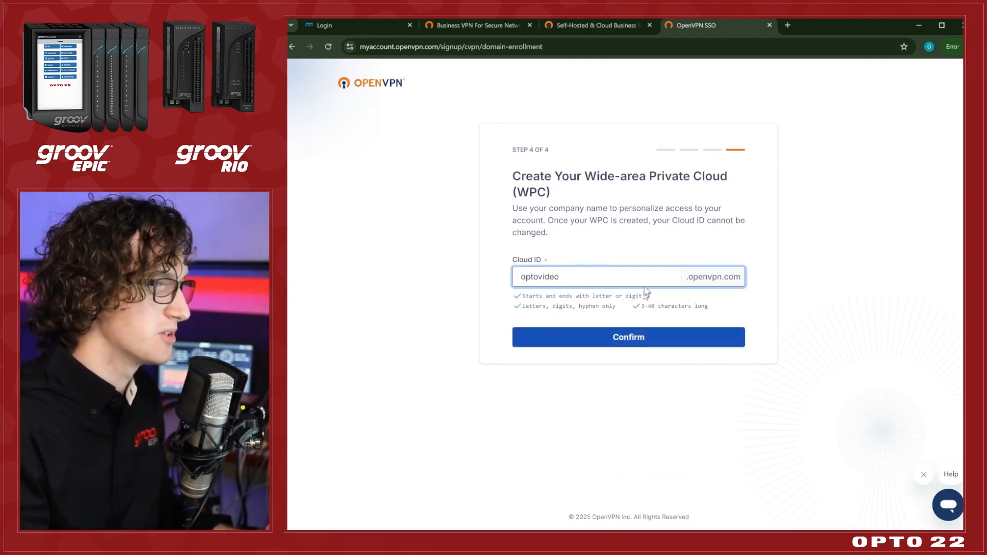
left_click(700, 339)
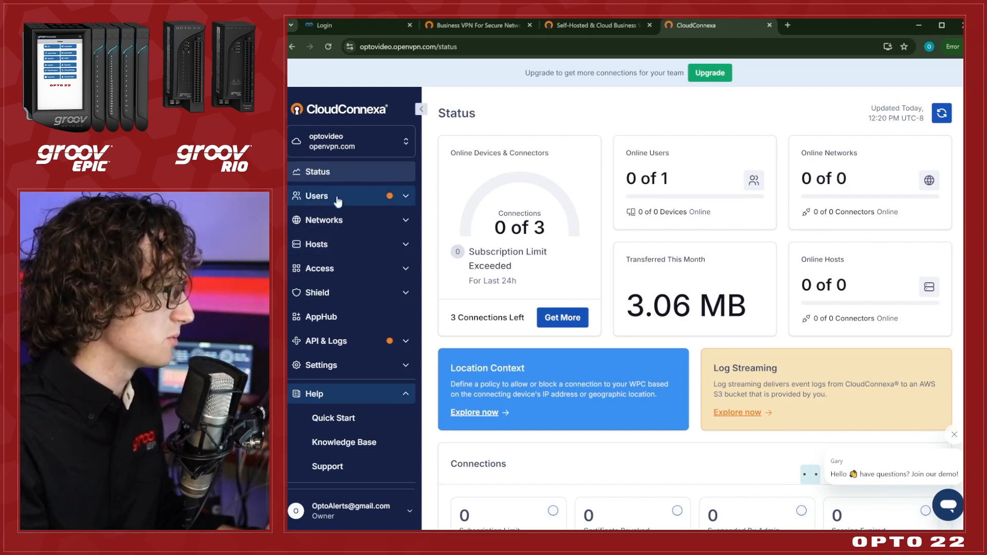
Add a host named epic-dev with the description groov EPIC, keeping the default connector01 in Ashburn (VA).
left_click(336, 246)
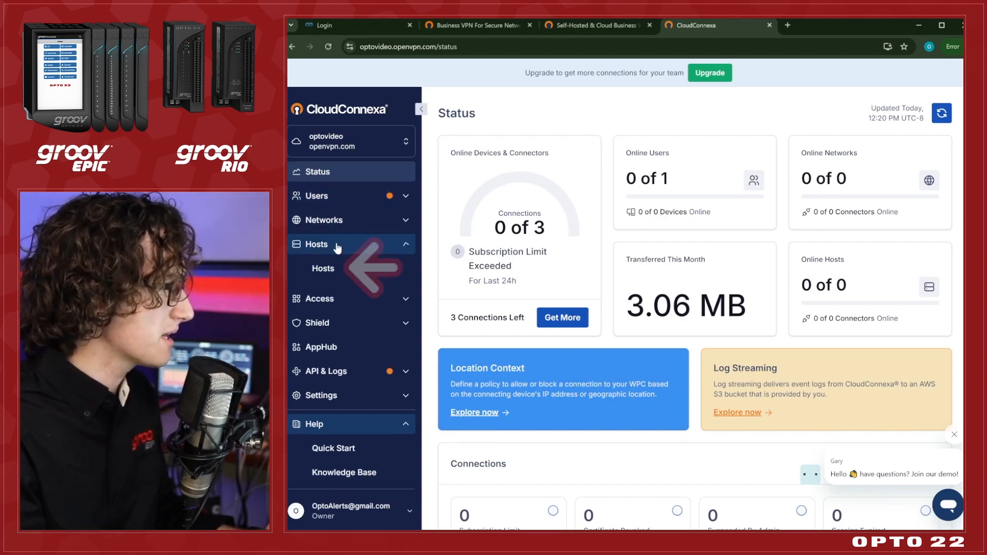
left_click(324, 269)
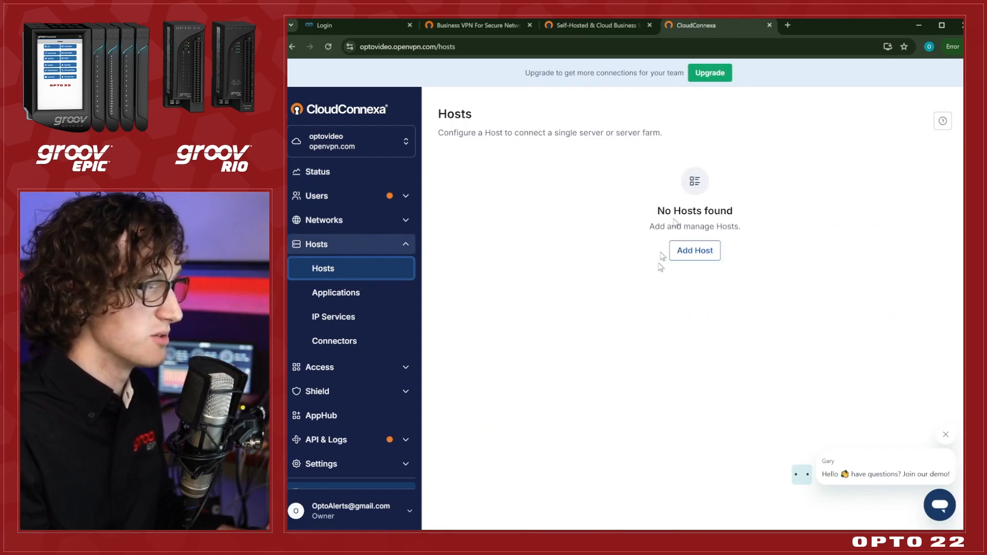
left_click(683, 254)
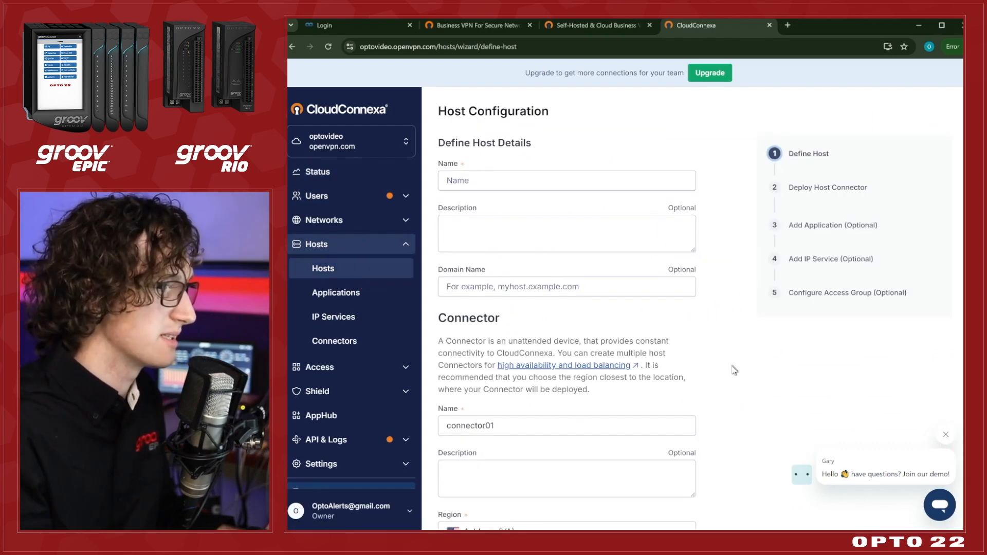
left_click(527, 186)
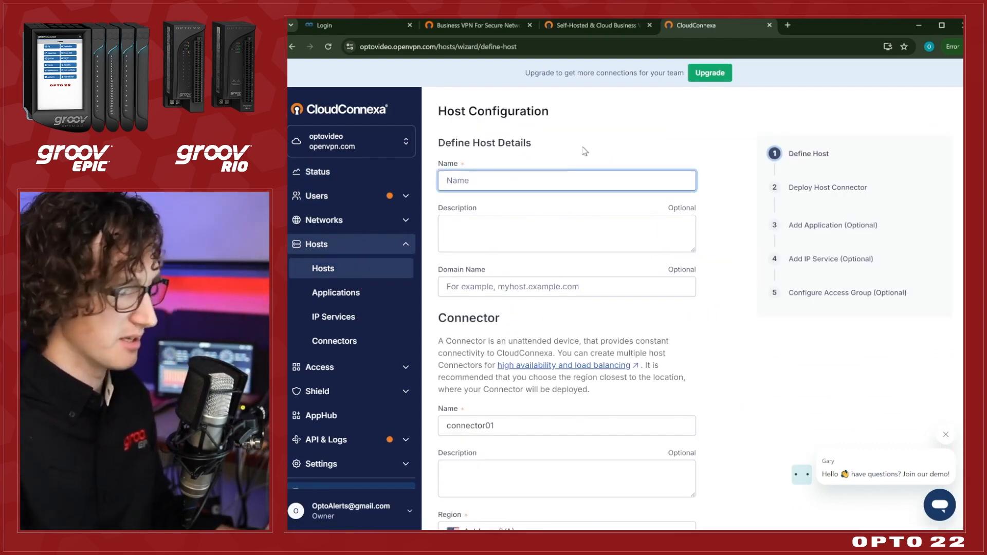
type("epic-dev")
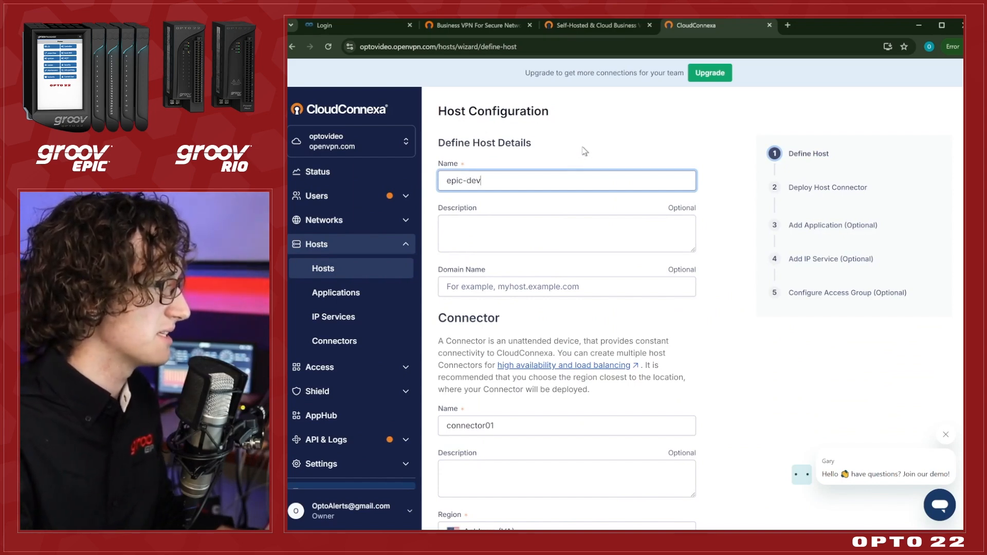
key("Tab")
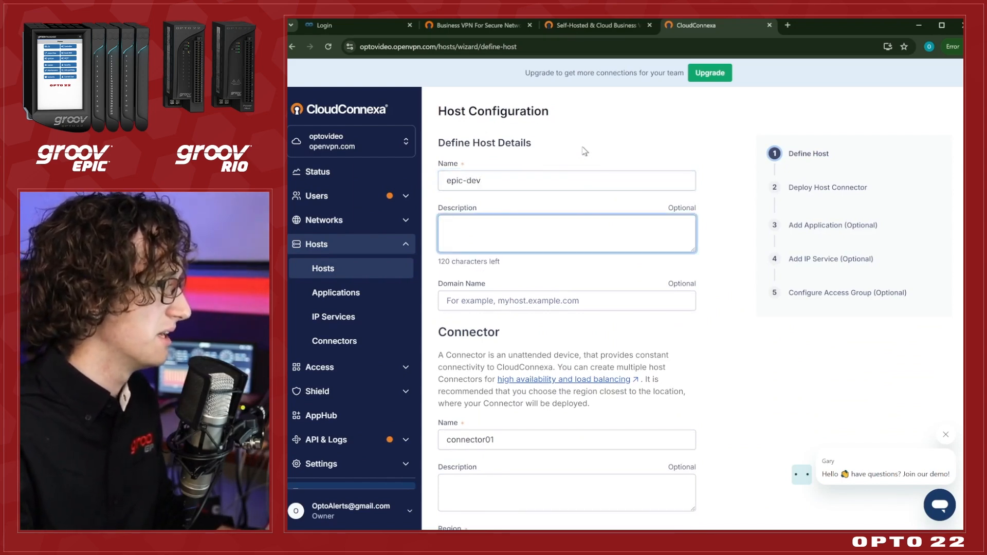
type("groov EPIC")
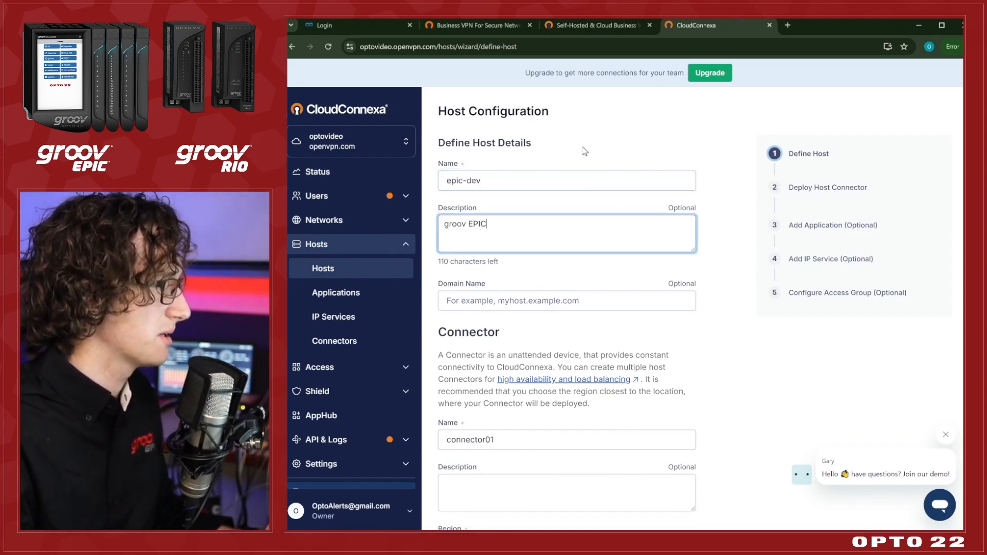
scroll(530, 200, "down", 3)
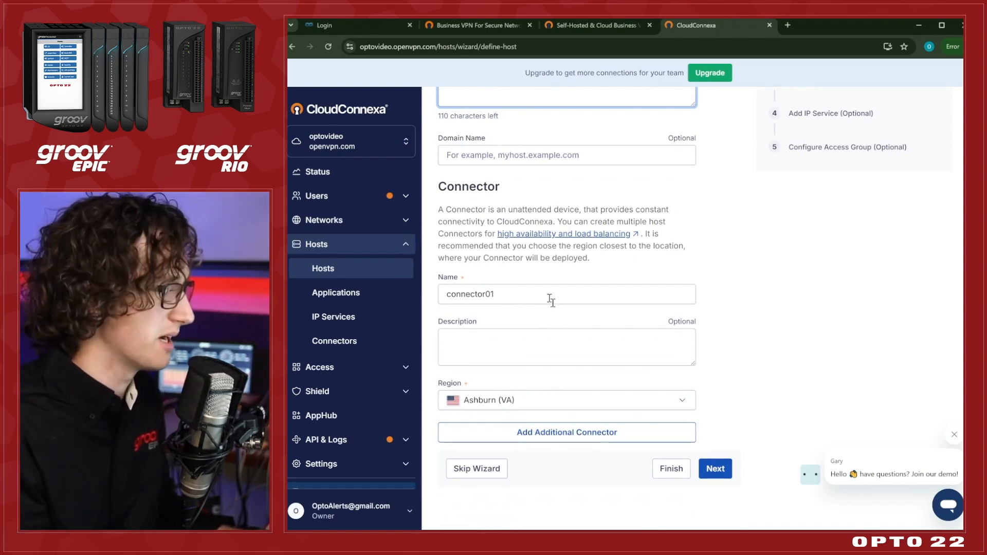
left_click(678, 469)
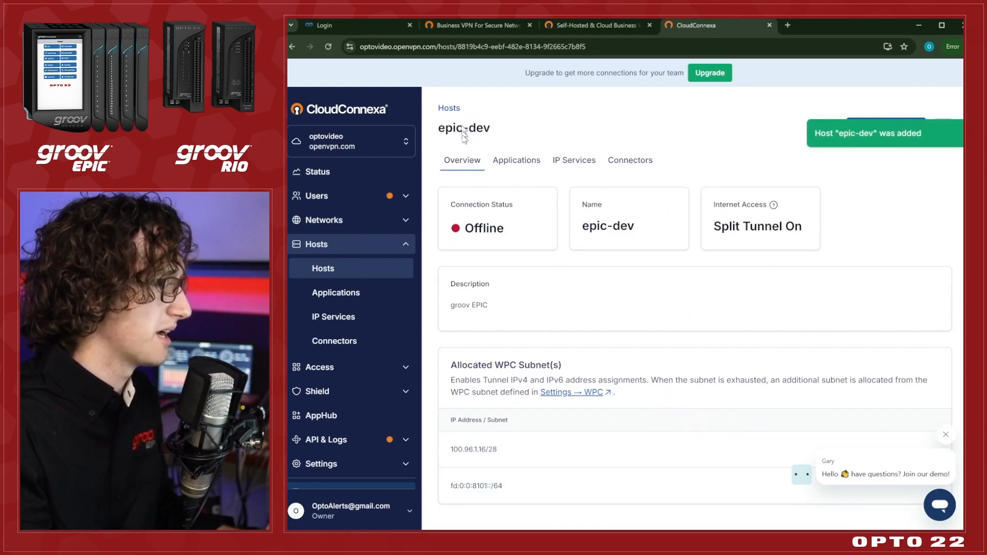
Download the epic-dev host connector's profile in .ovpn format.
left_click(349, 341)
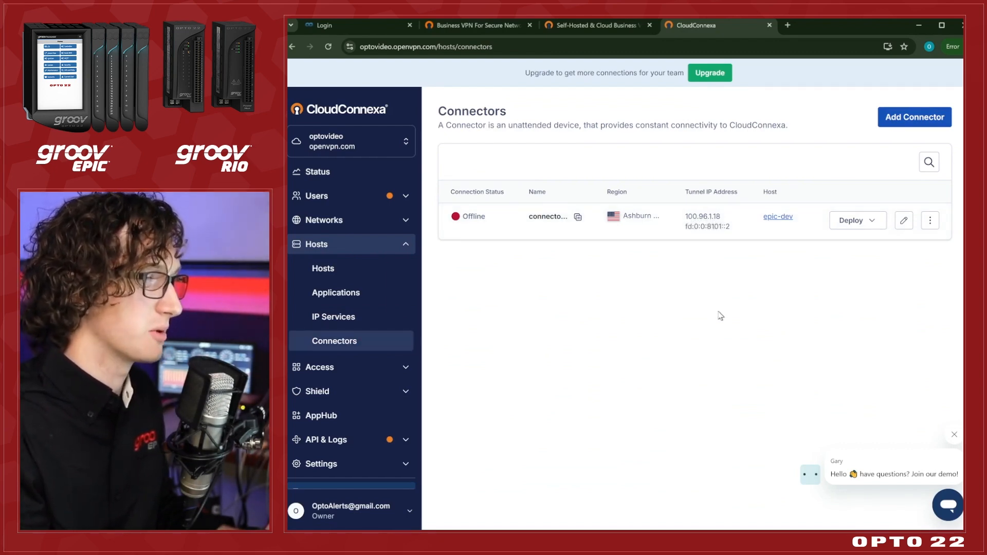
left_click(851, 222)
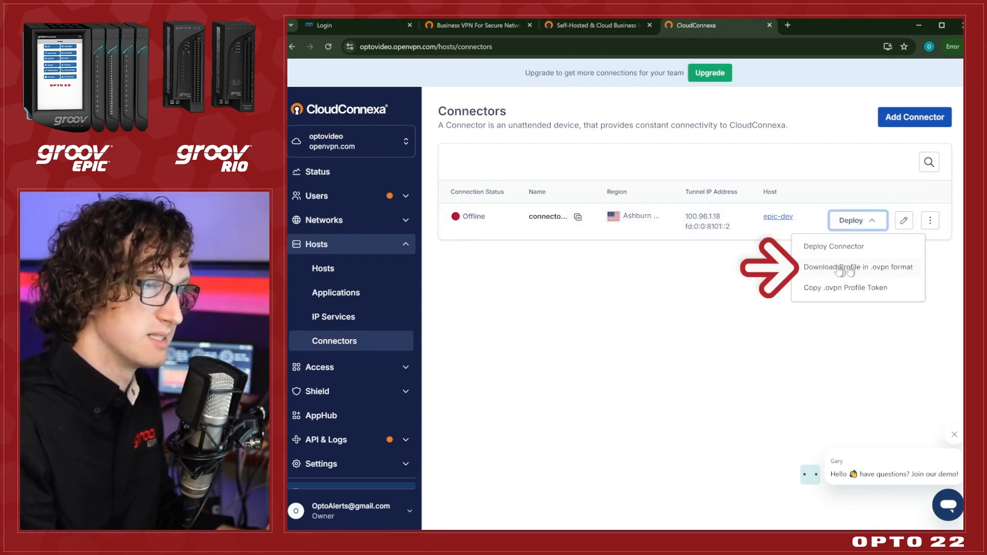
left_click(883, 275)
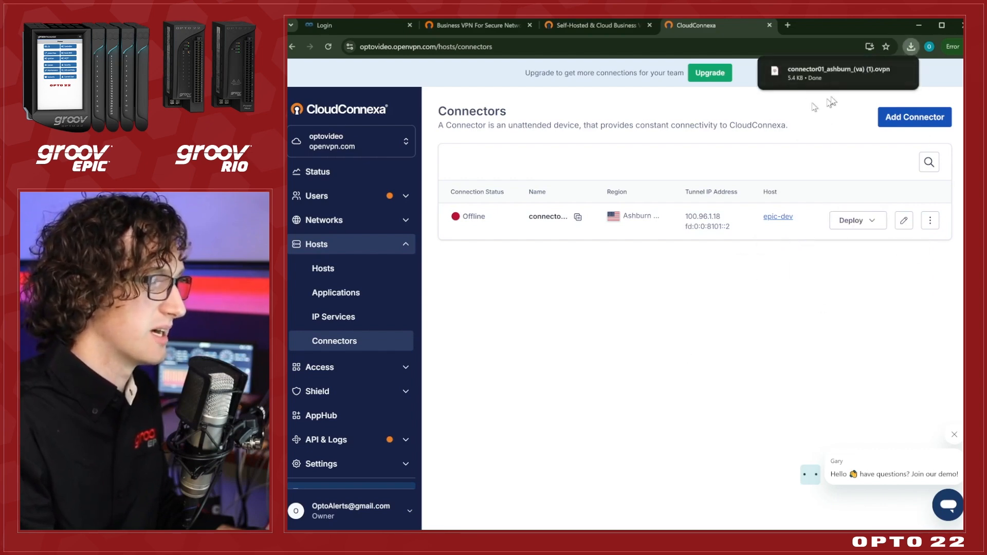
Switch to the groov EPIC login page and sign in with the account username and password.
left_click(369, 25)
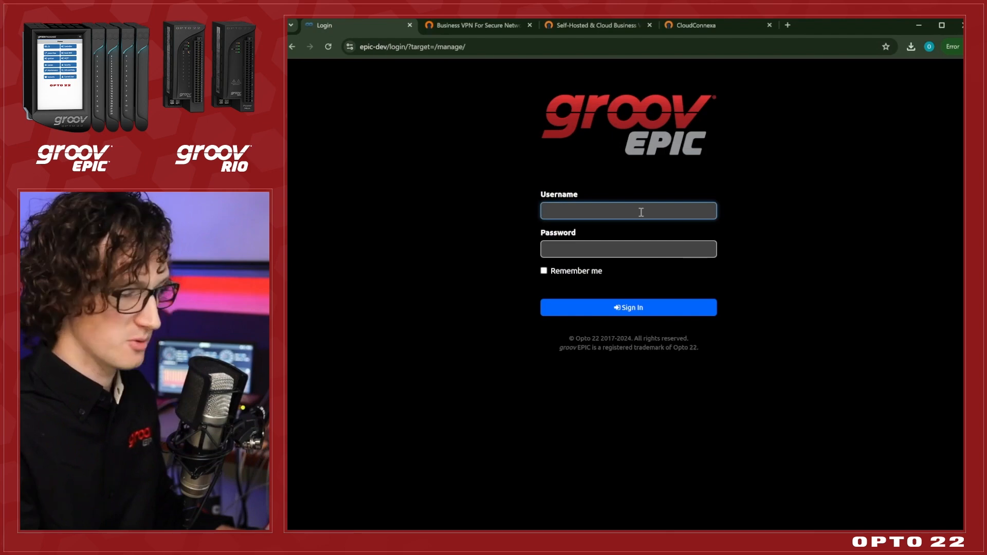
type("opto")
key("Tab")
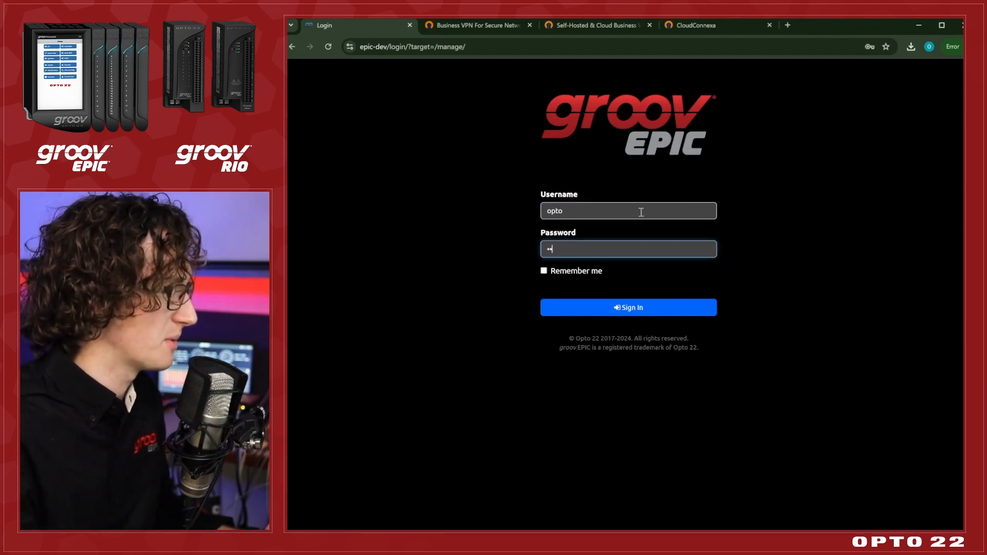
key("Return")
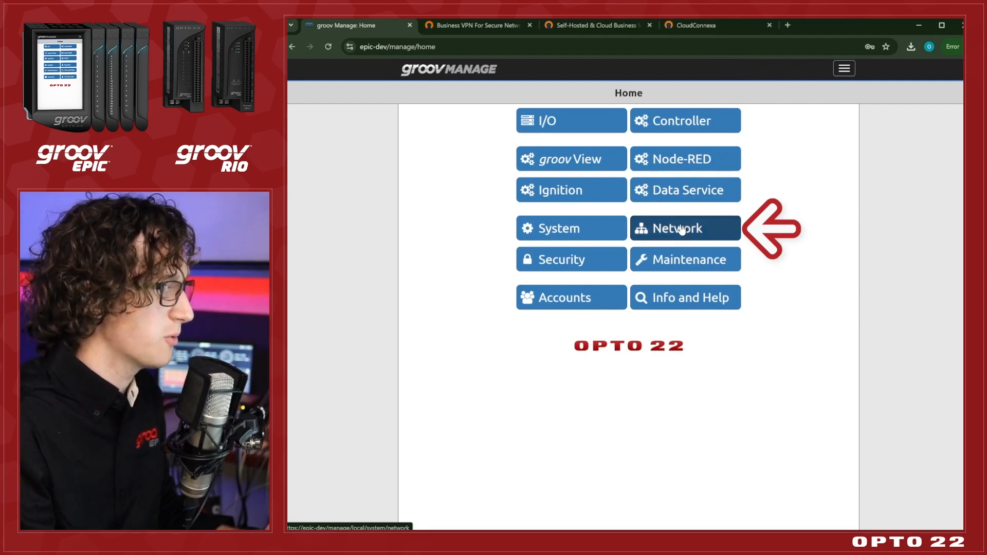
Check the link status of OpenVPN Tunnel 0 in the controller's network status.
left_click(681, 230)
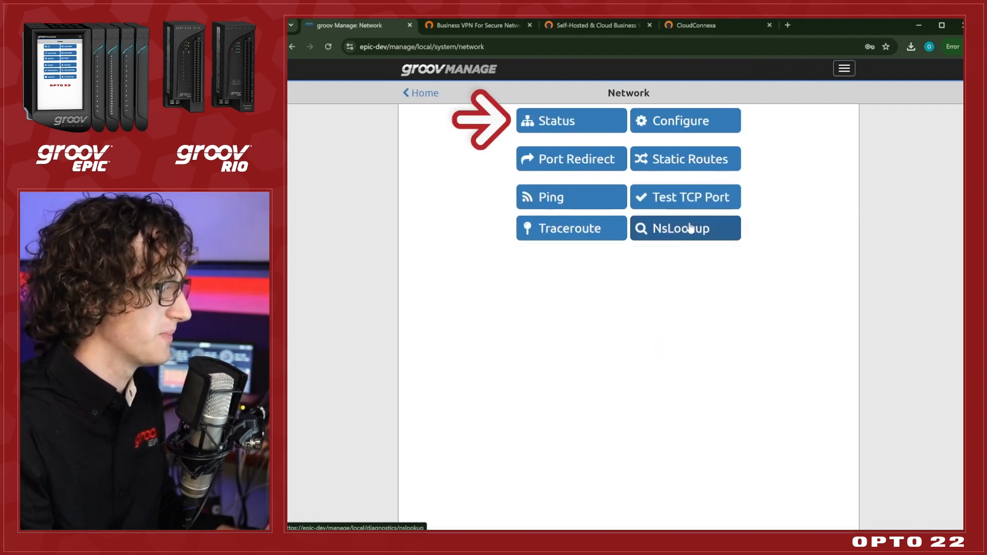
left_click(584, 127)
scroll(579, 280, "down", 1)
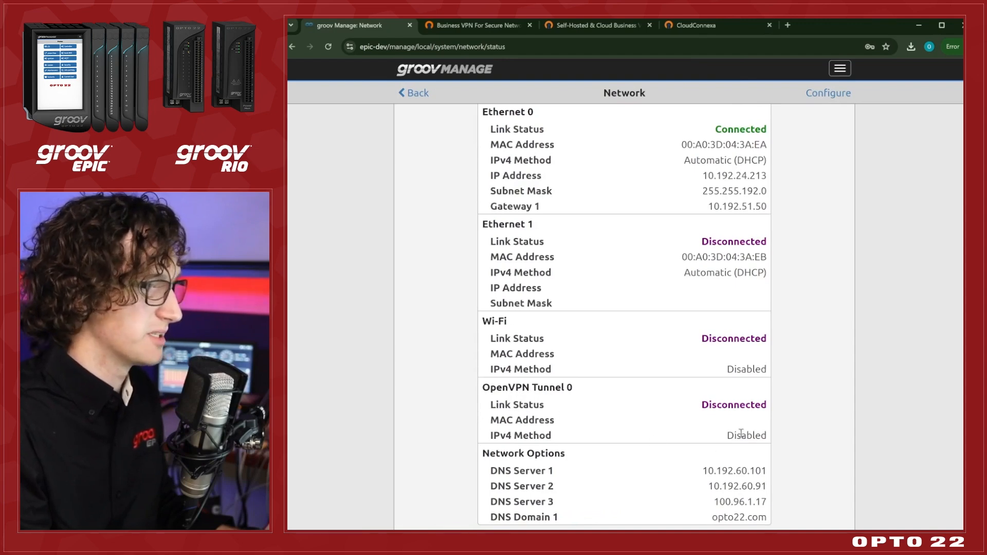
Set the IPv4 method of OpenVPN Tunnel 0 to Automatic (DHCP) in the network configuration.
left_click(833, 96)
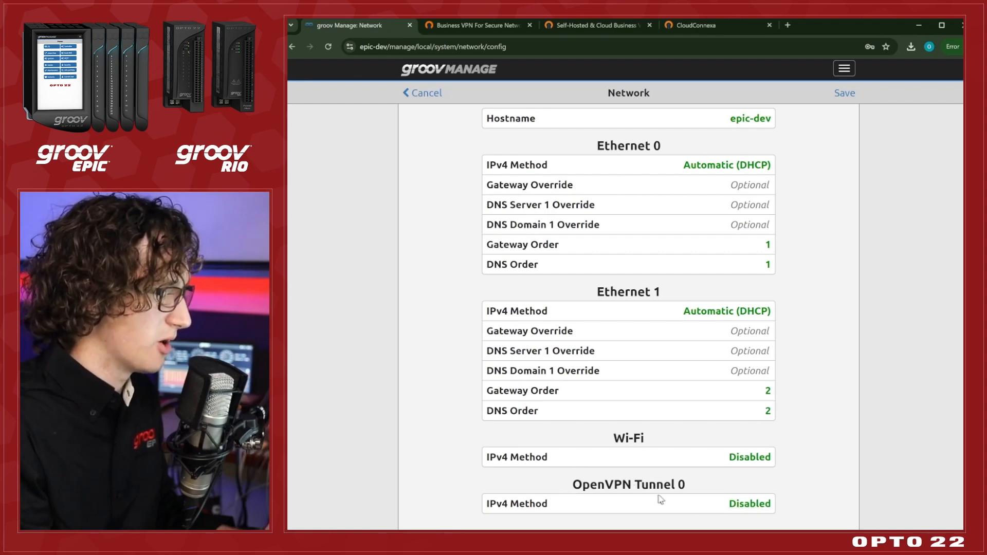
left_click(757, 507)
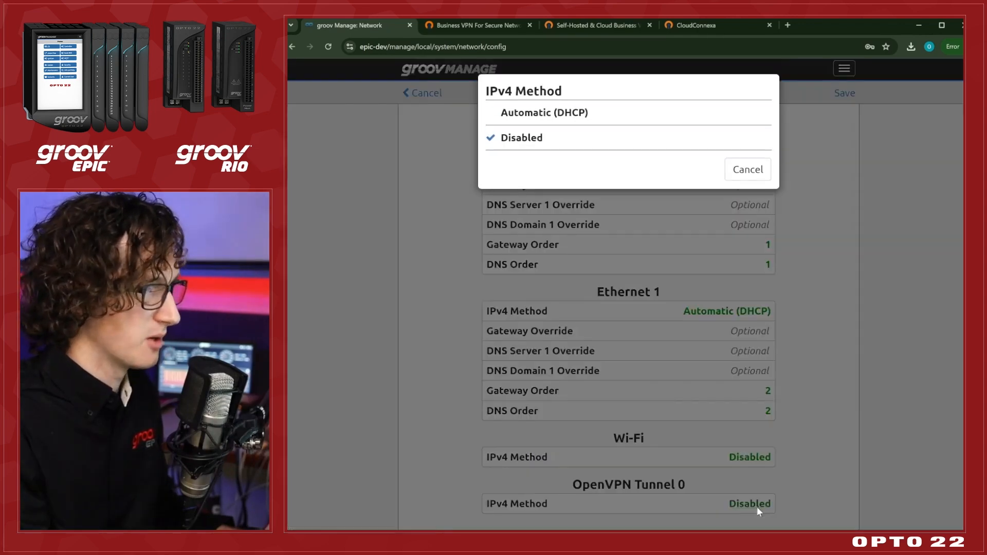
left_click(545, 114)
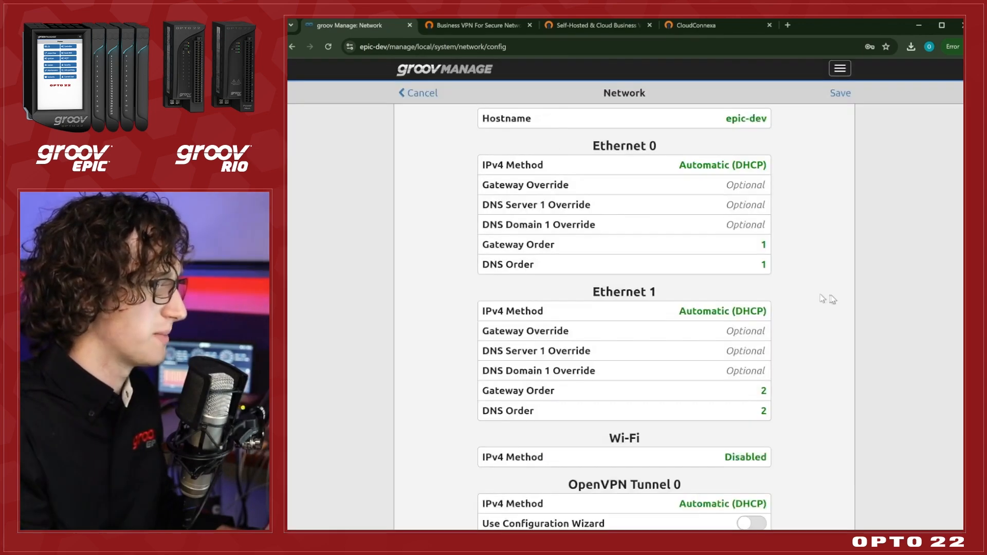
Upload connector01_ashburn_(va) (1).ovpn from the Downloads folder as the client configuration file for OpenVPN Tunnel 0.
scroll(833, 299, "down", 3)
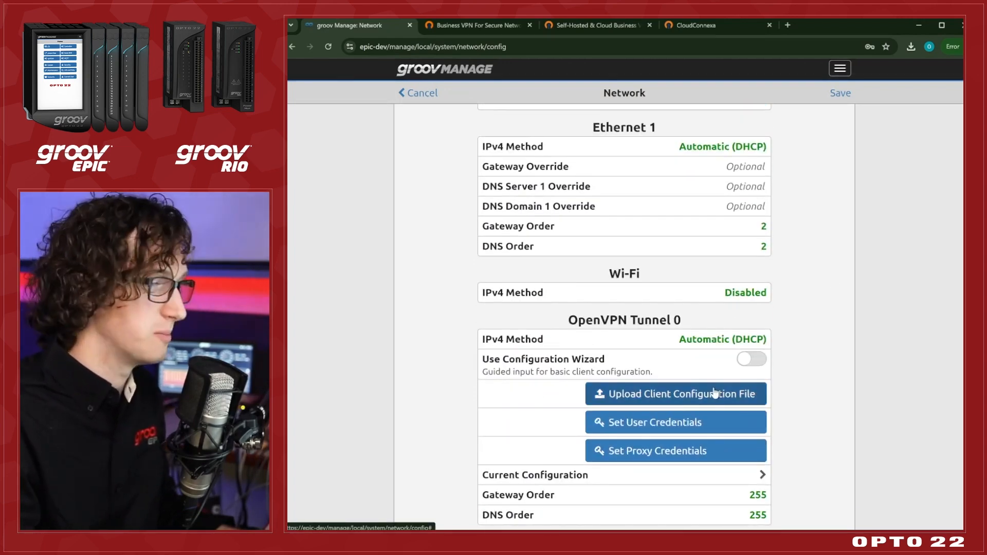
left_click(651, 403)
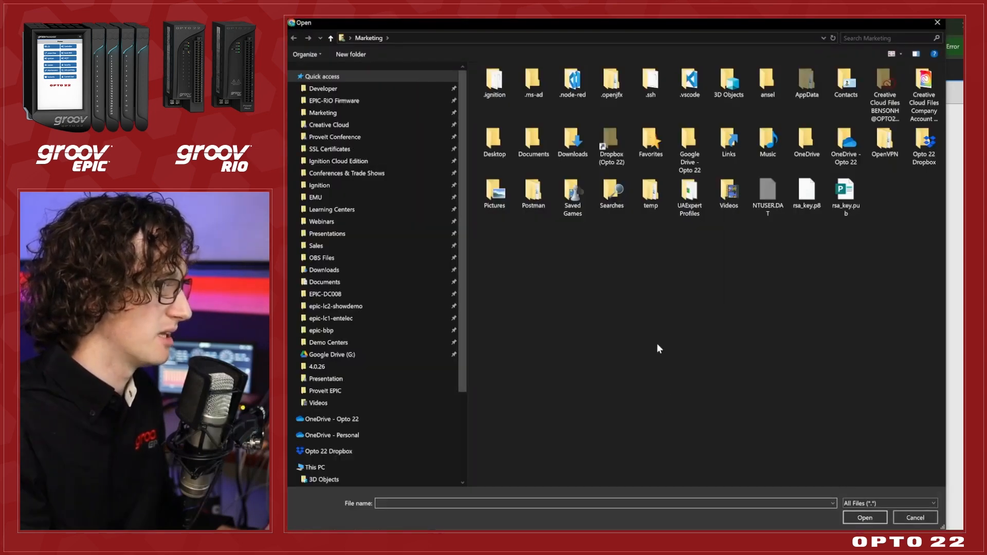
scroll(376, 238, "down", 3)
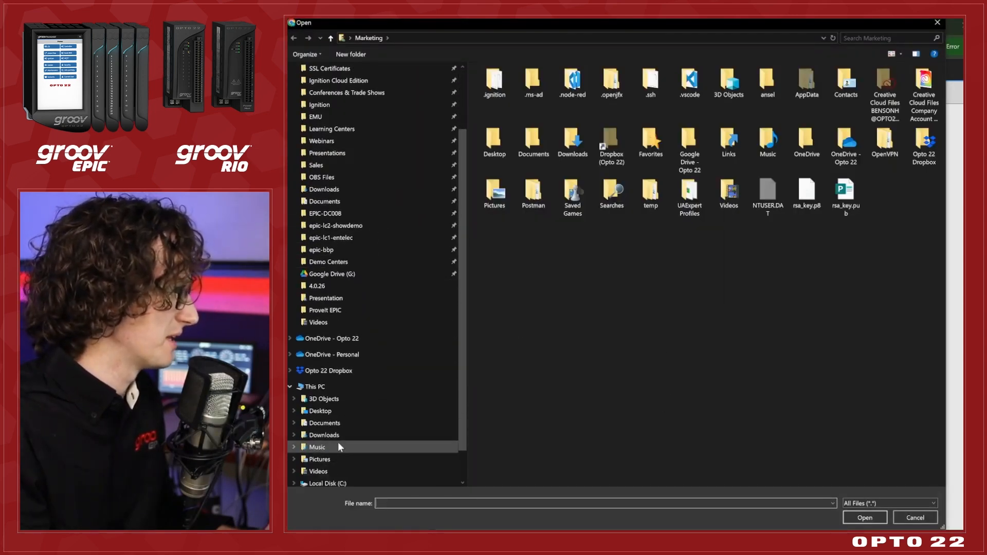
left_click(338, 446)
left_click(324, 472)
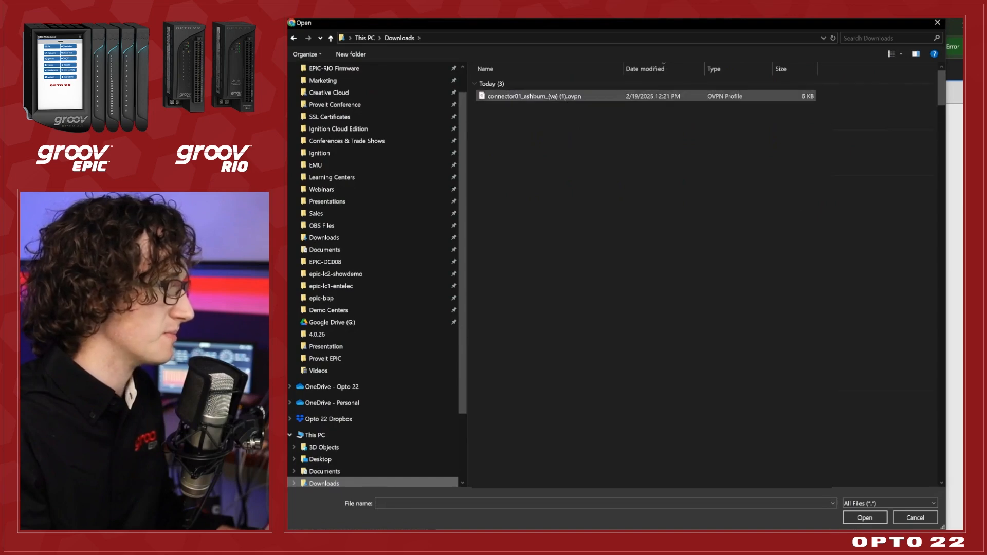
left_click(570, 97)
left_click(856, 516)
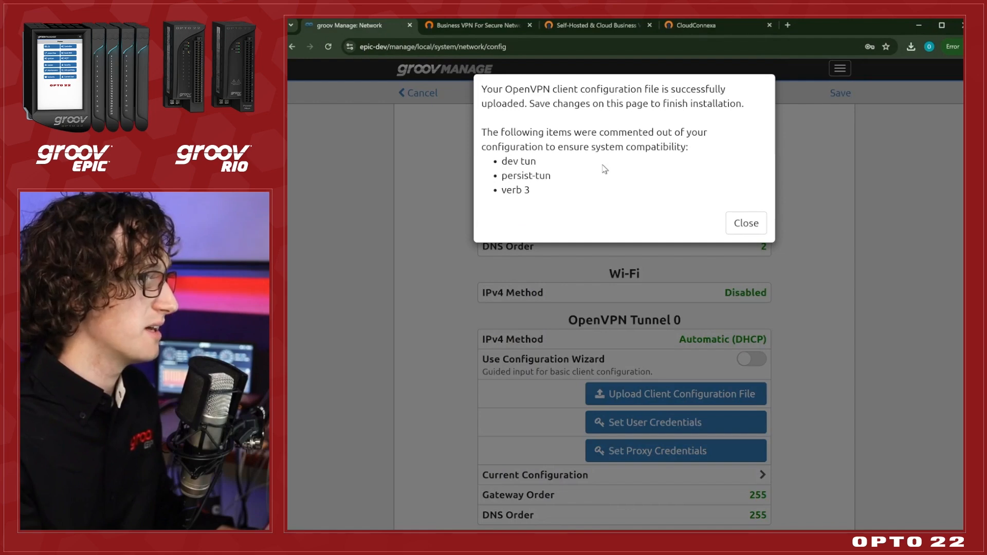
left_click(738, 222)
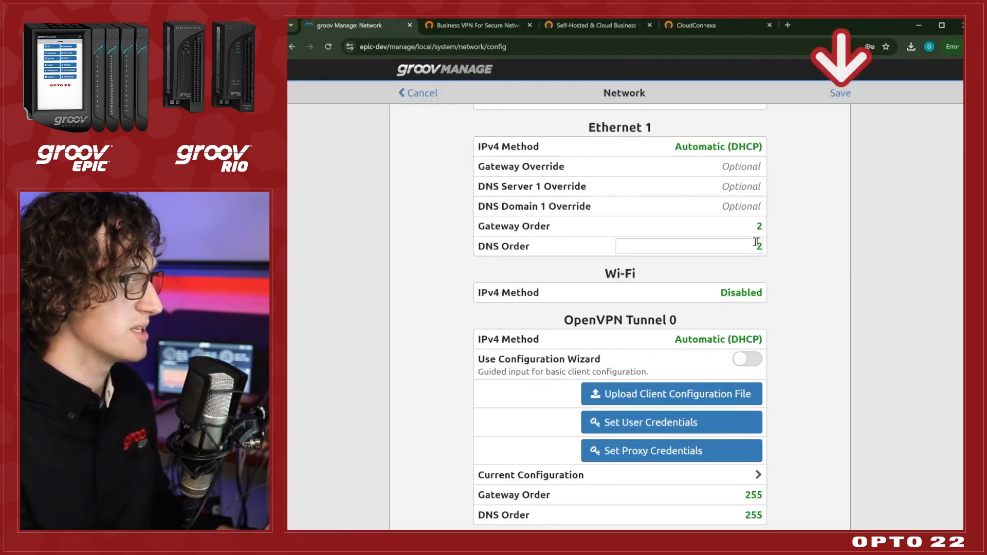
Save the network configuration and check the status of OpenVPN Tunnel 0.
scroll(808, 291, "up", 3)
left_click(838, 94)
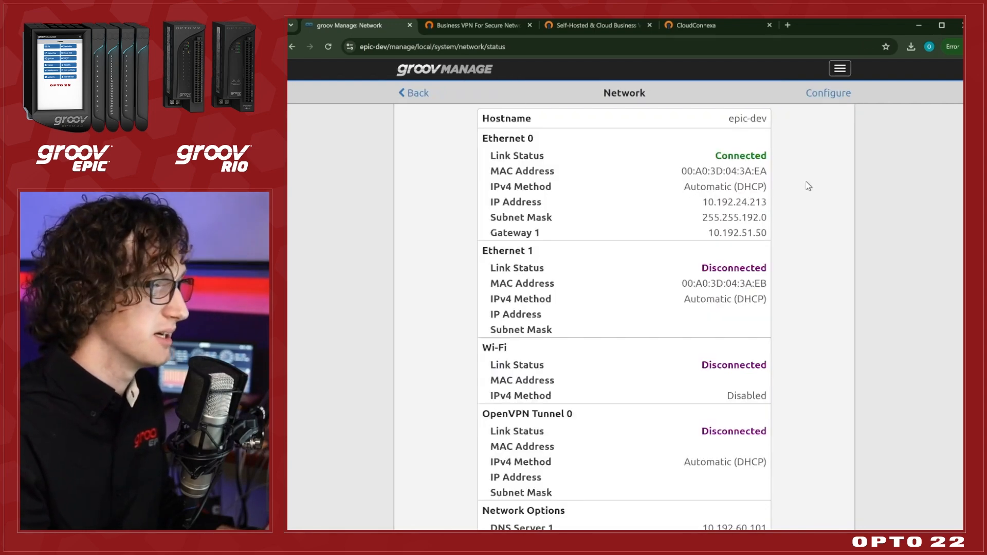
scroll(808, 186, "down", 3)
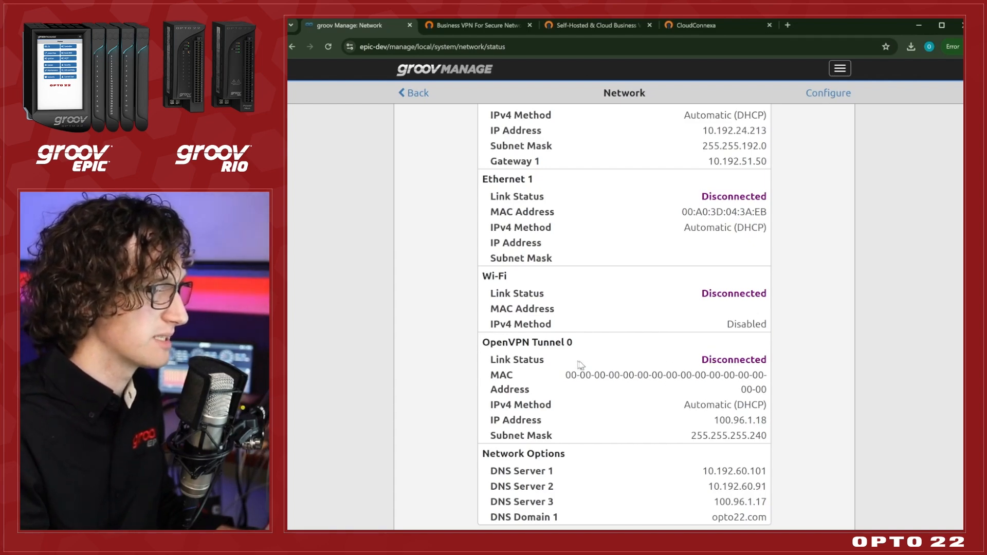
Switch to CloudConnexa and check the connection status of the refreshed connector and the epic-dev host.
left_click(694, 27)
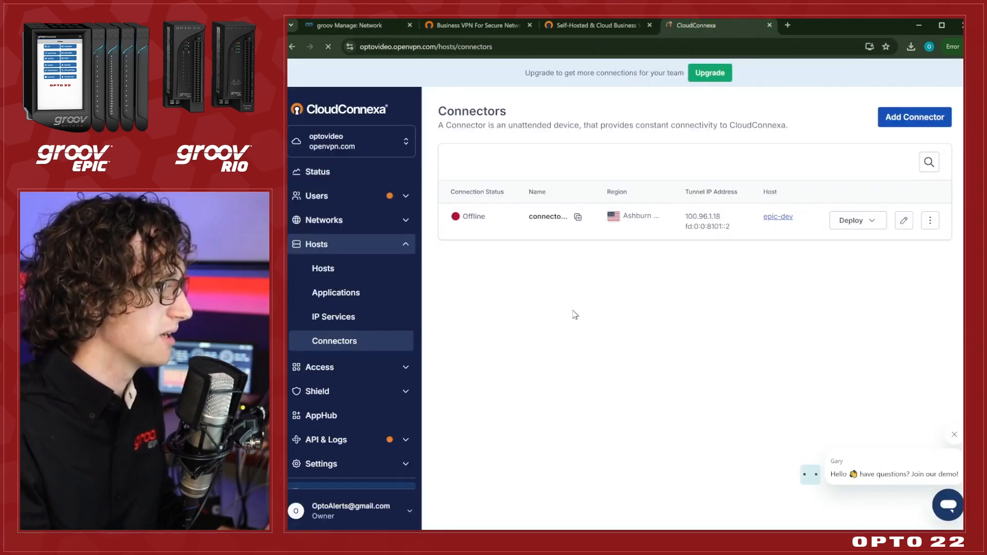
key("F5")
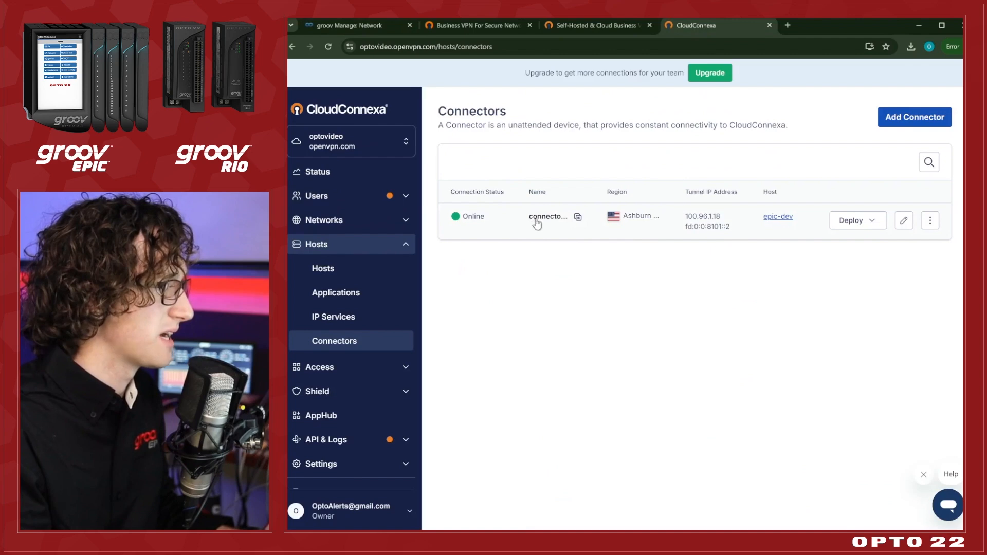
left_click(360, 271)
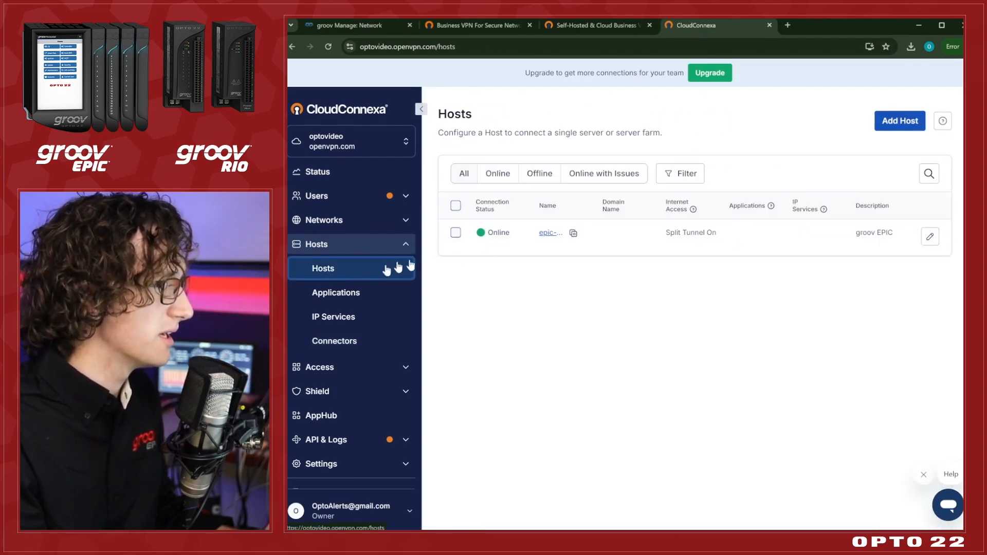
left_click(548, 232)
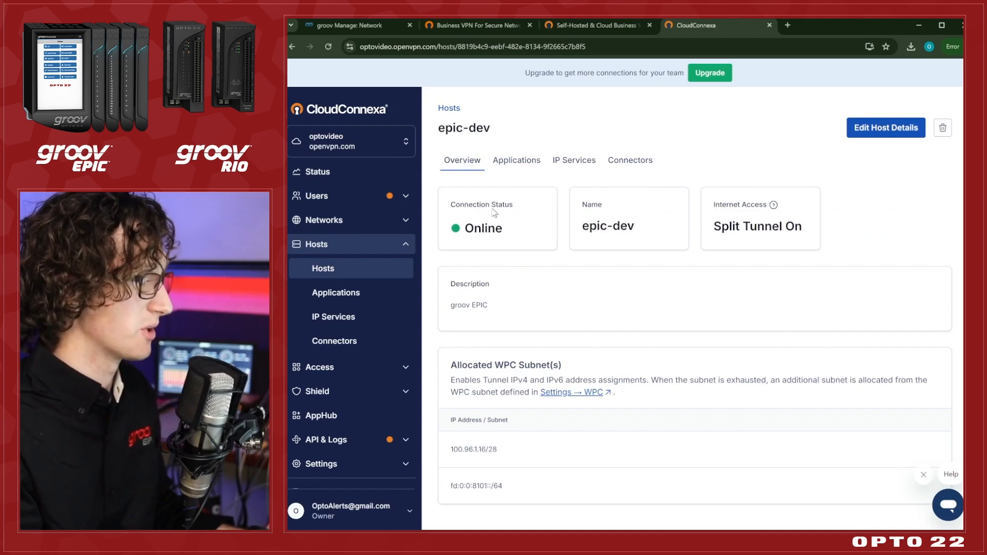
Add a user device named windows_Studio in CloudConnexa and assign it to the account owner's e-mail user.
left_click(376, 200)
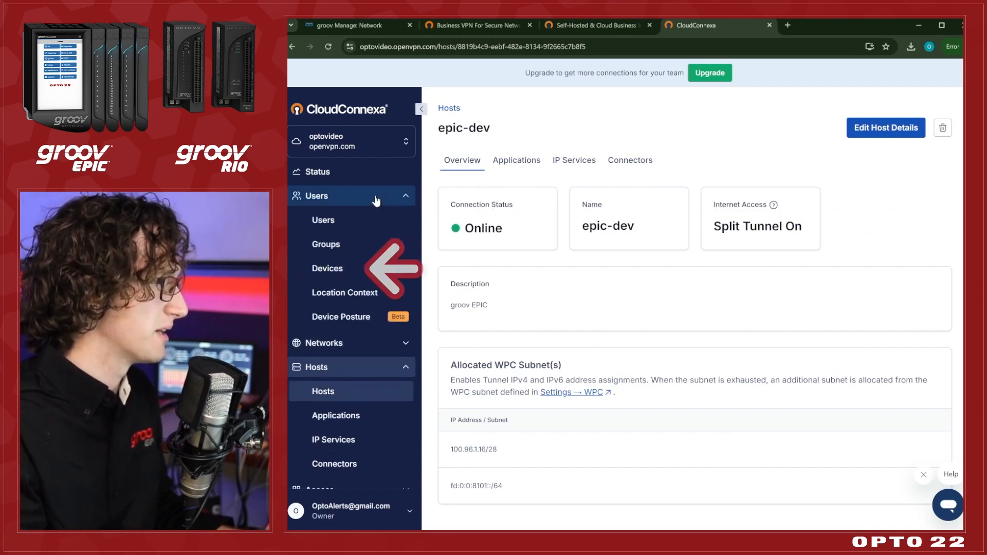
left_click(359, 273)
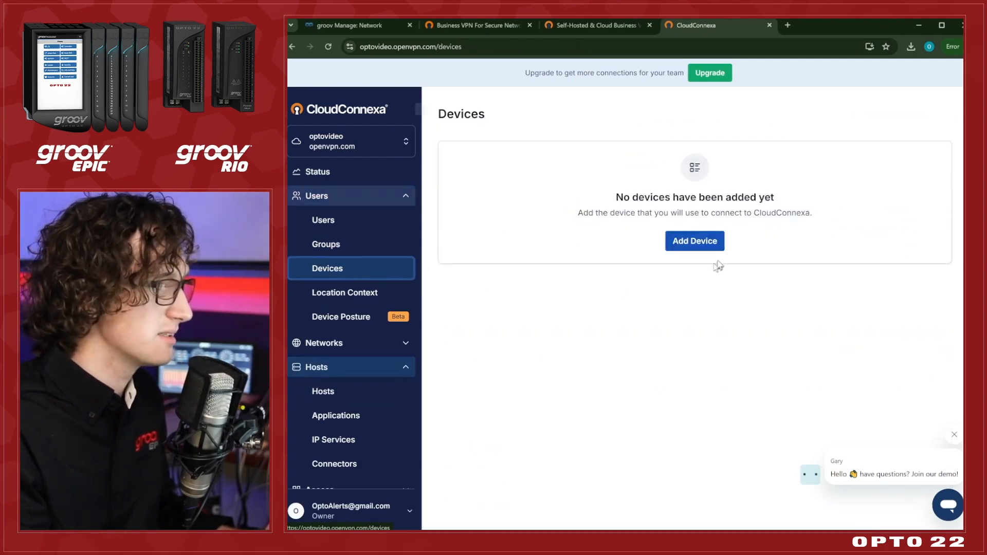
left_click(711, 244)
key("ctrl+a")
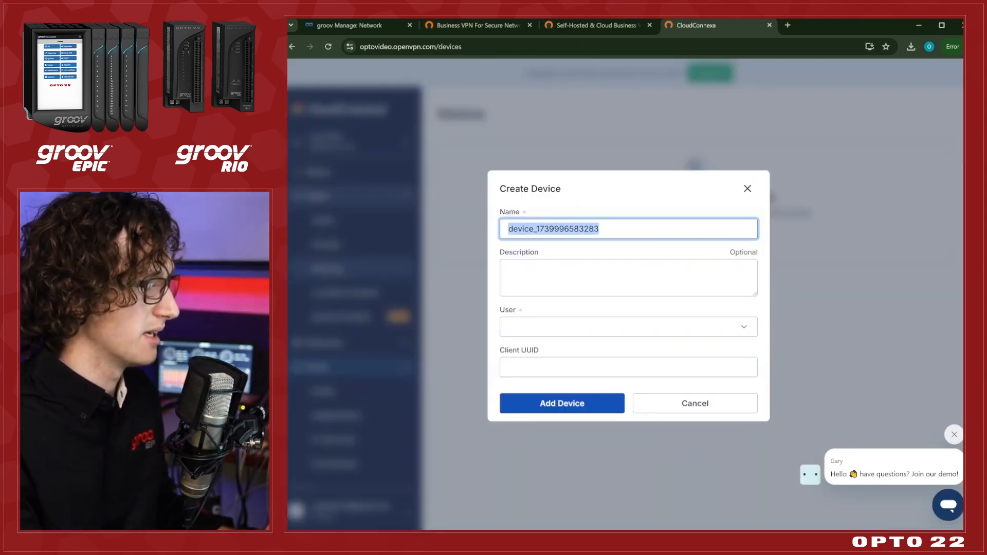
type("wid")
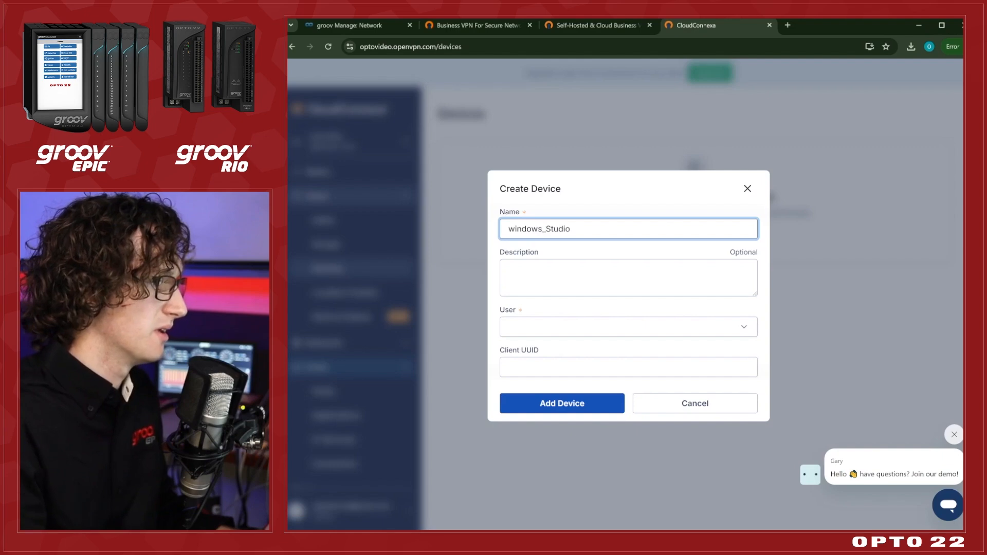
left_click(602, 327)
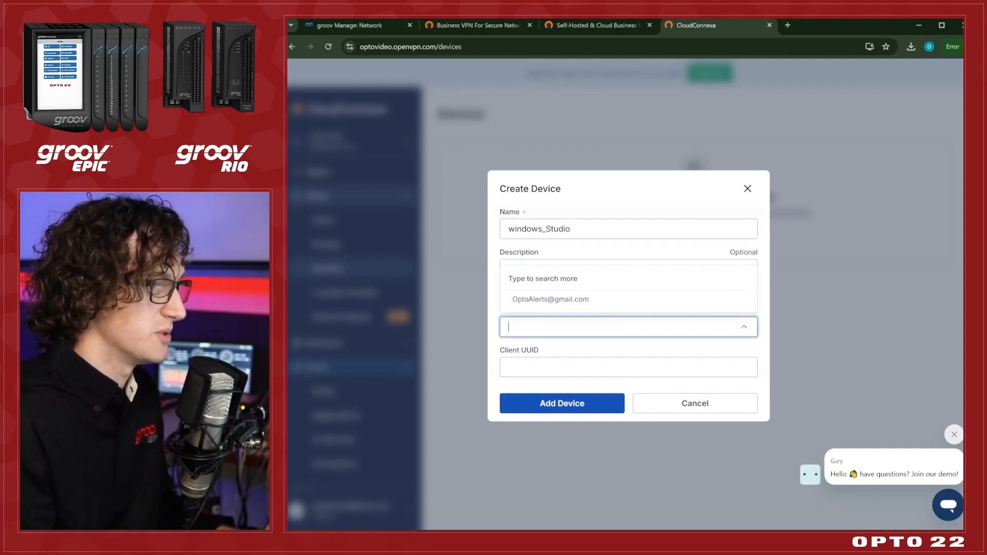
left_click(606, 304)
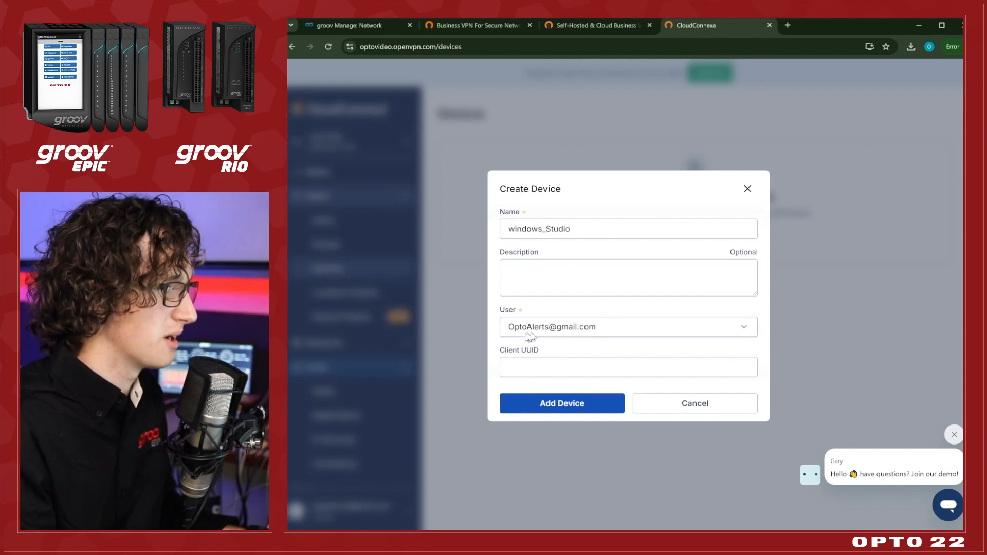
left_click(591, 406)
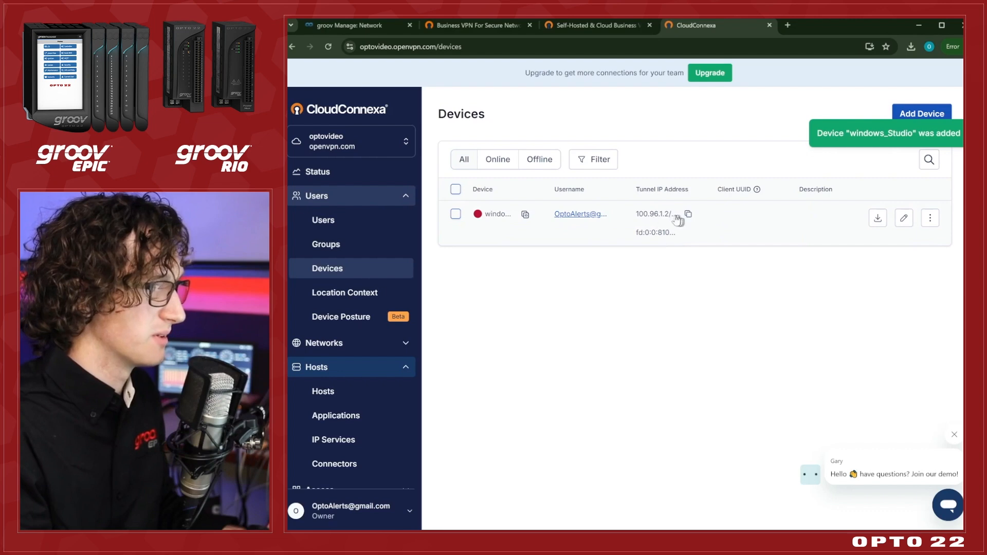
Download the windows_Studio device's profile for the Los Angeles (CA) region.
left_click(878, 219)
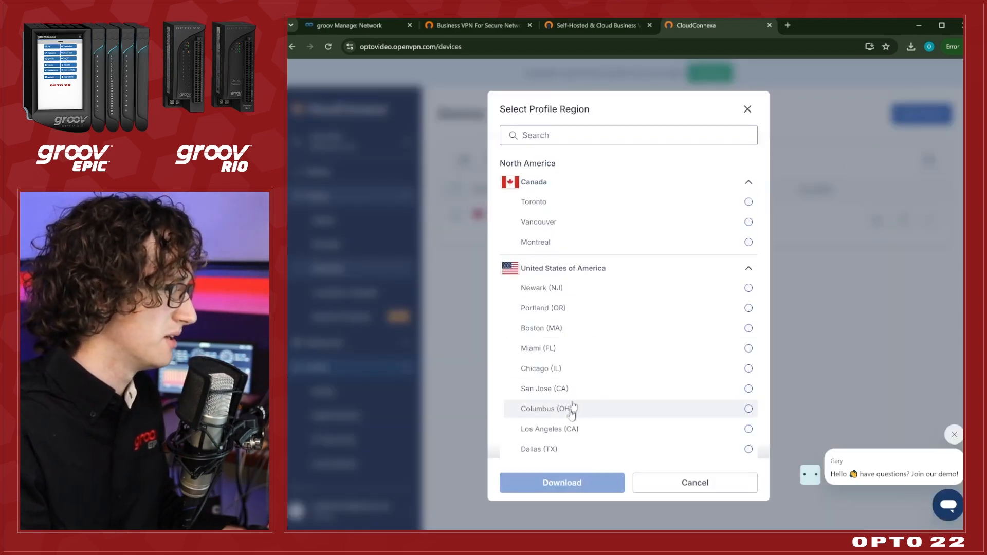
left_click(610, 432)
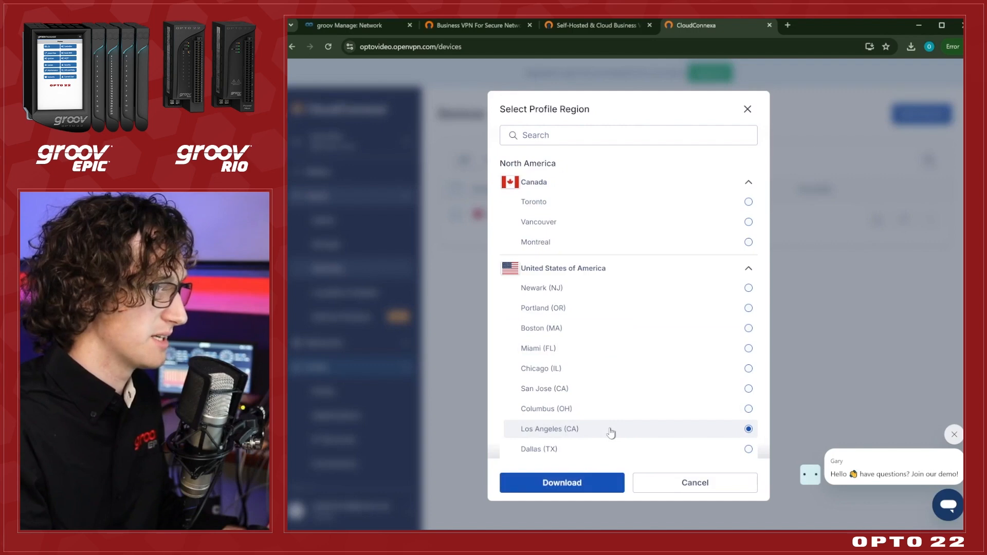
left_click(591, 482)
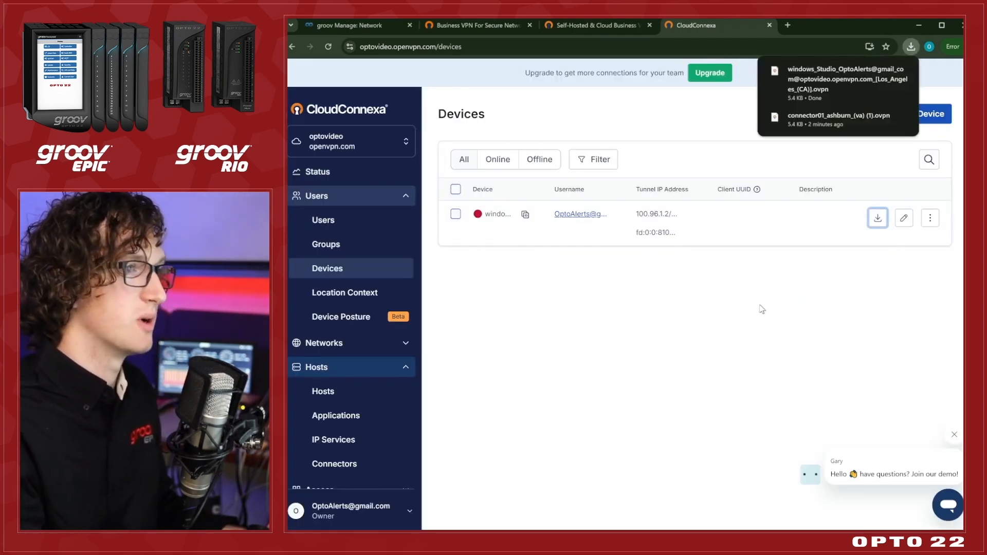
left_click(744, 364)
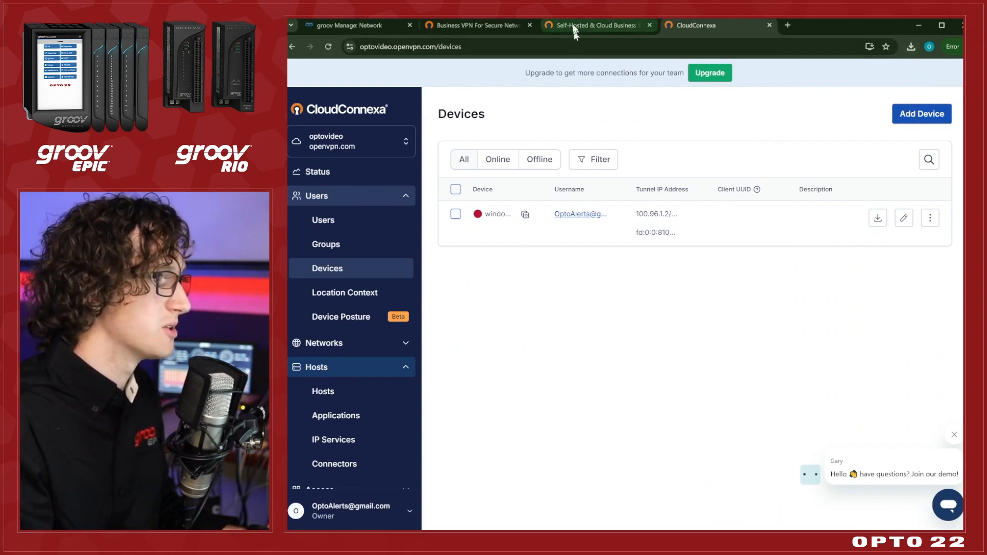
Open the OpenVPN Connect client download page for Windows on the OpenVPN website.
left_click(470, 26)
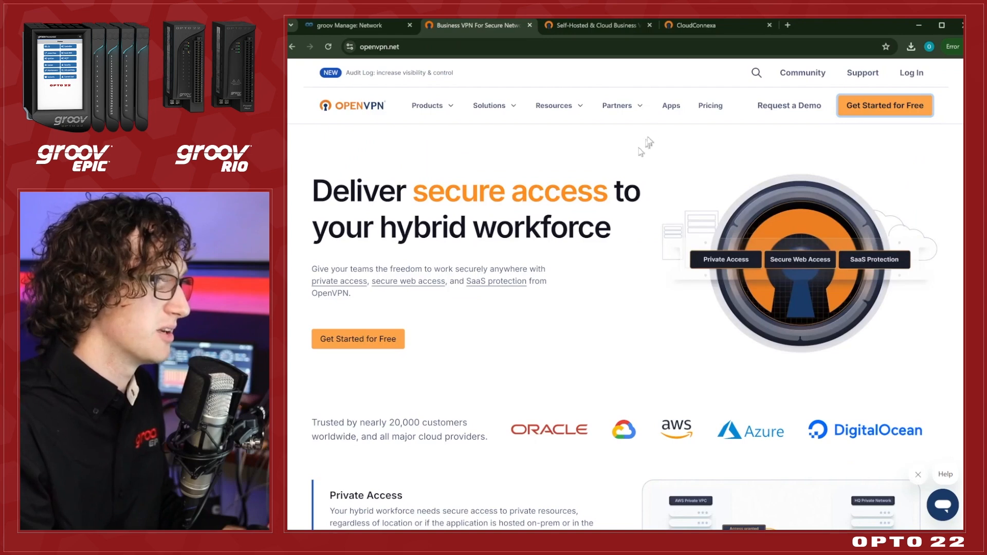
left_click(671, 105)
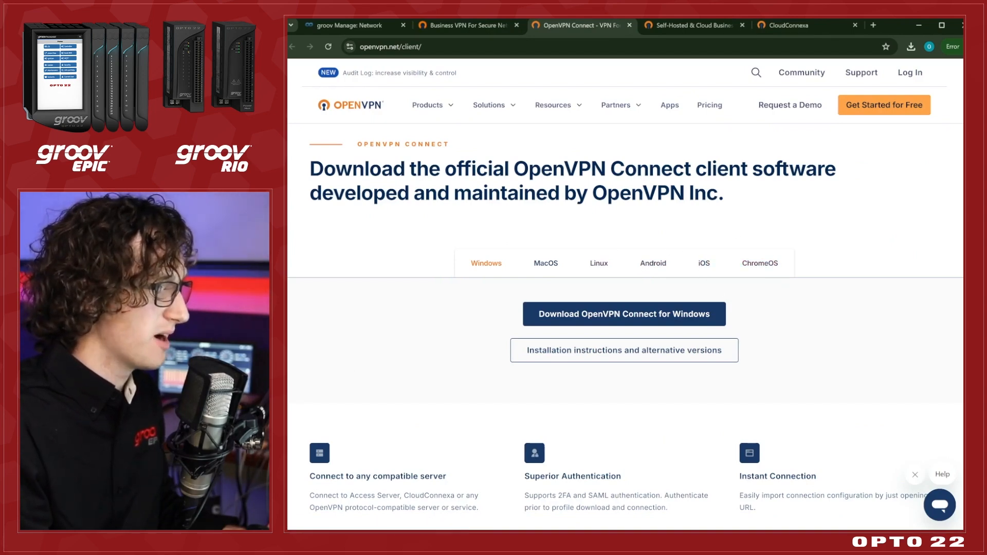
Switch to OpenVPN Connect and import the downloaded windows_Studio .ovpn profile.
key("alt+Tab")
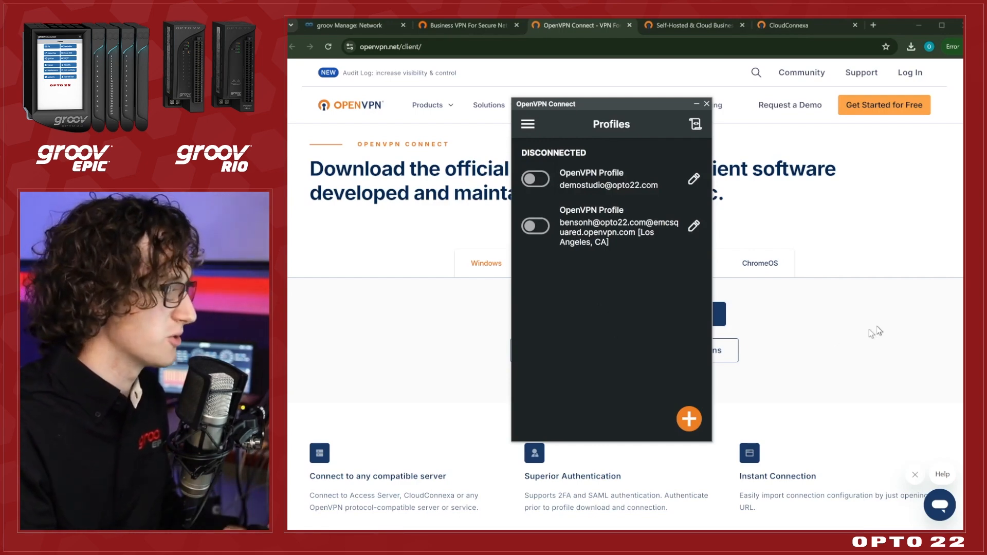
left_click(823, 313)
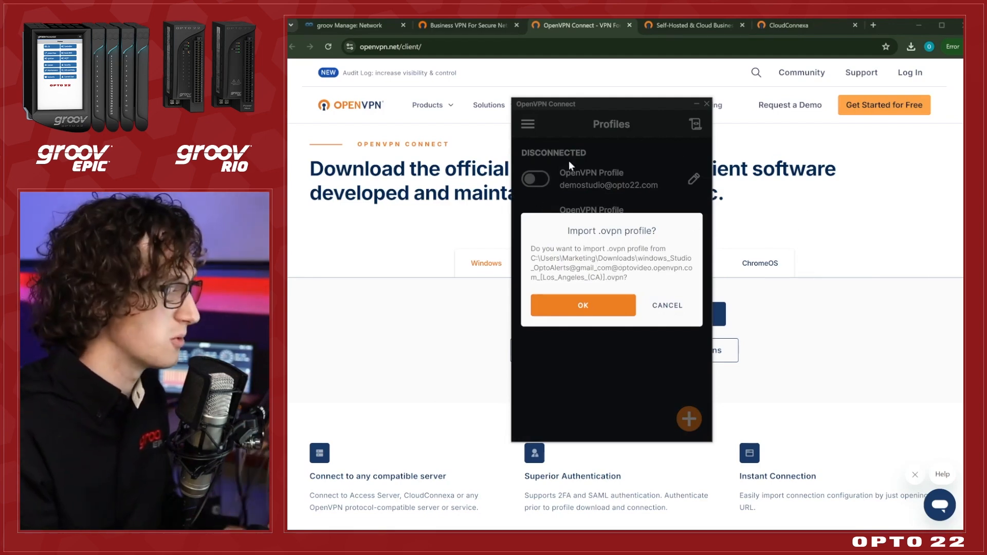
left_click(579, 305)
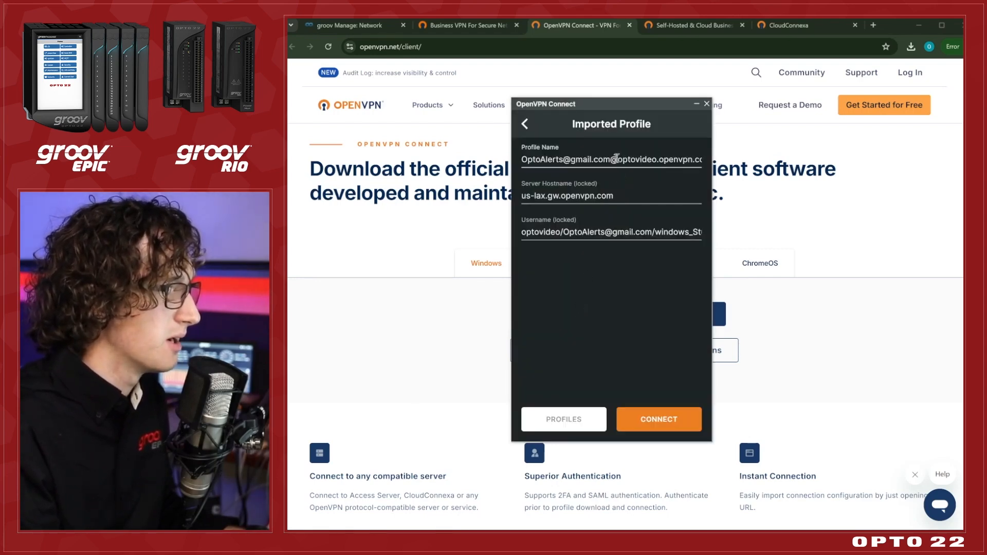
Shorten the imported profile's name to optovideo.openvpn.com.
left_click_drag(616, 159, 519, 160)
key("BackSpace")
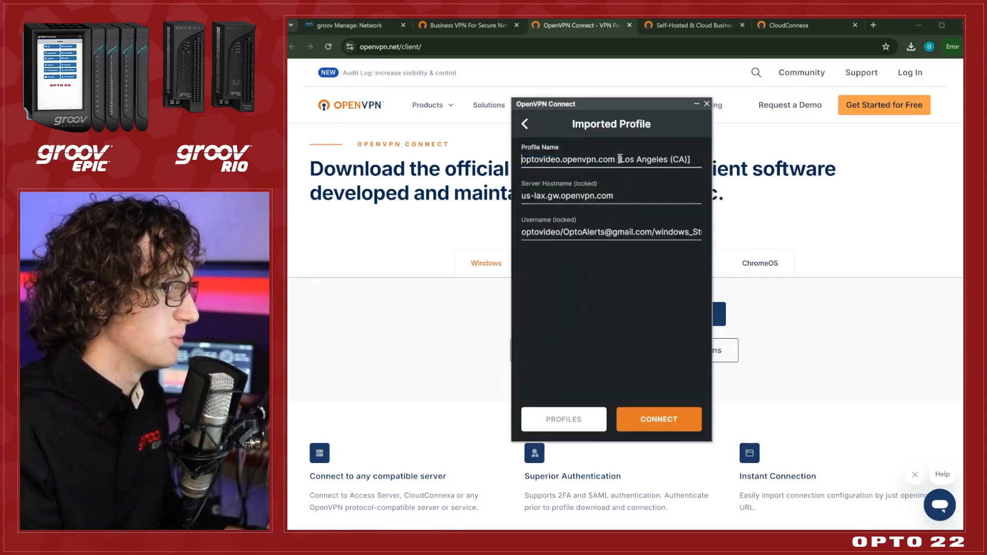
left_click_drag(615, 159, 750, 159)
key("BackSpace")
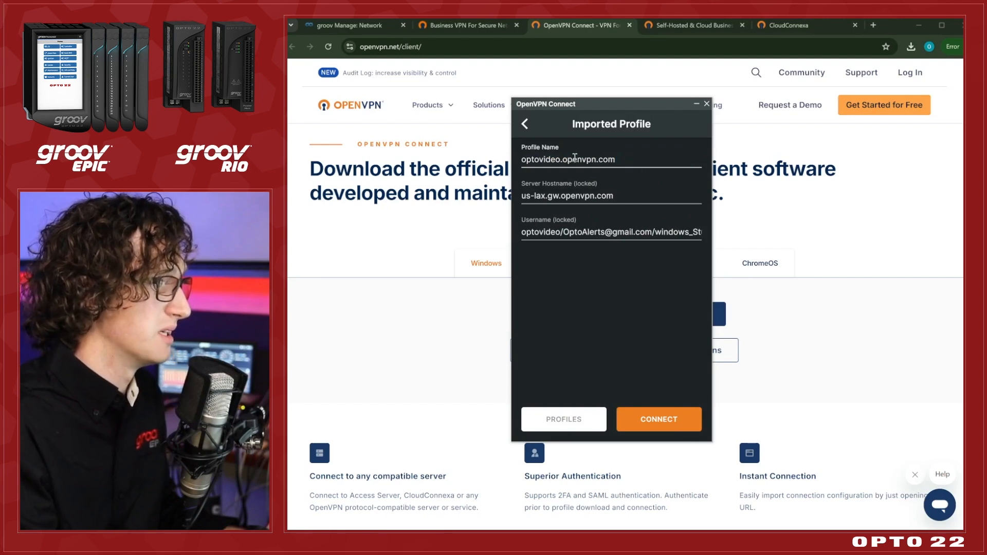
Connect the imported optovideo.openvpn.com profile and check its connection in OpenVPN Connect.
left_click(637, 424)
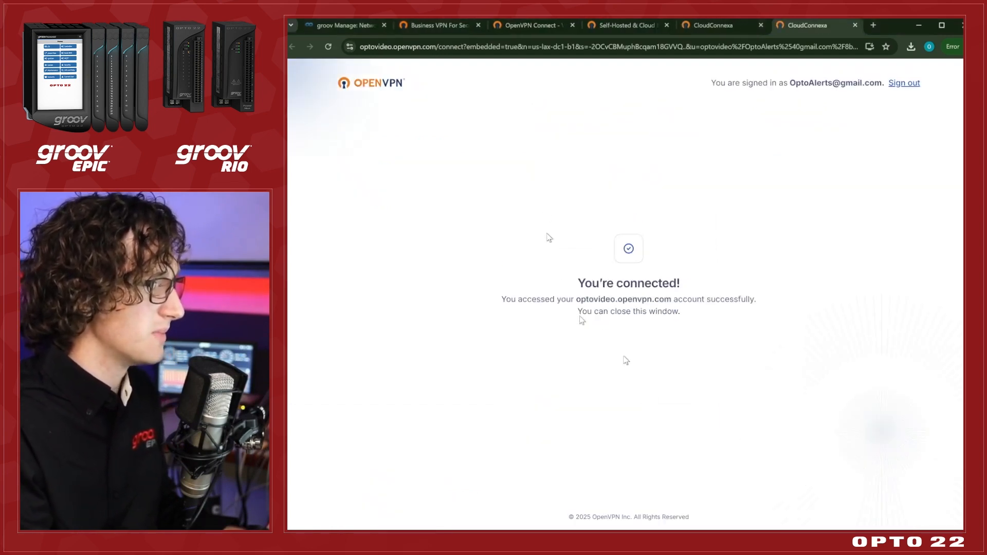
left_click(419, 529)
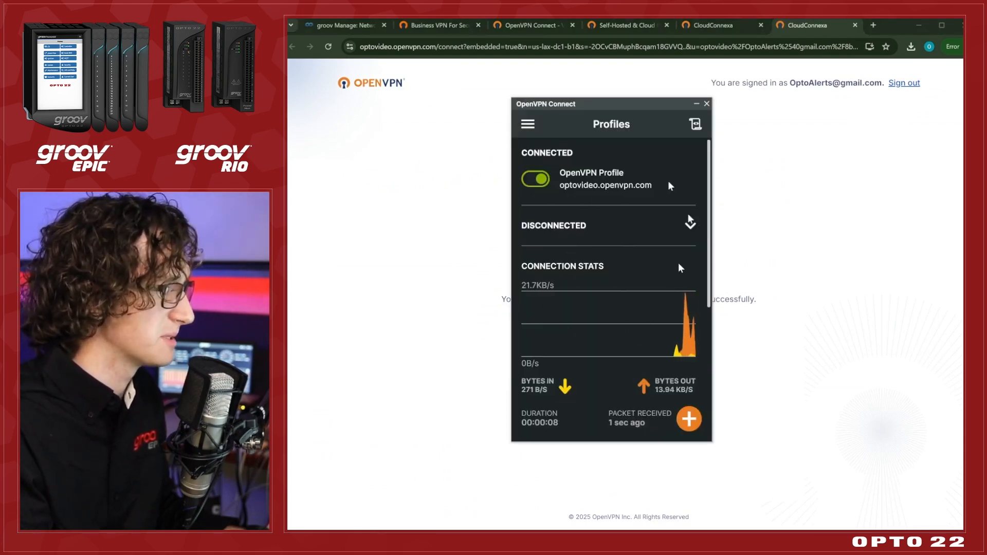
left_click(765, 187)
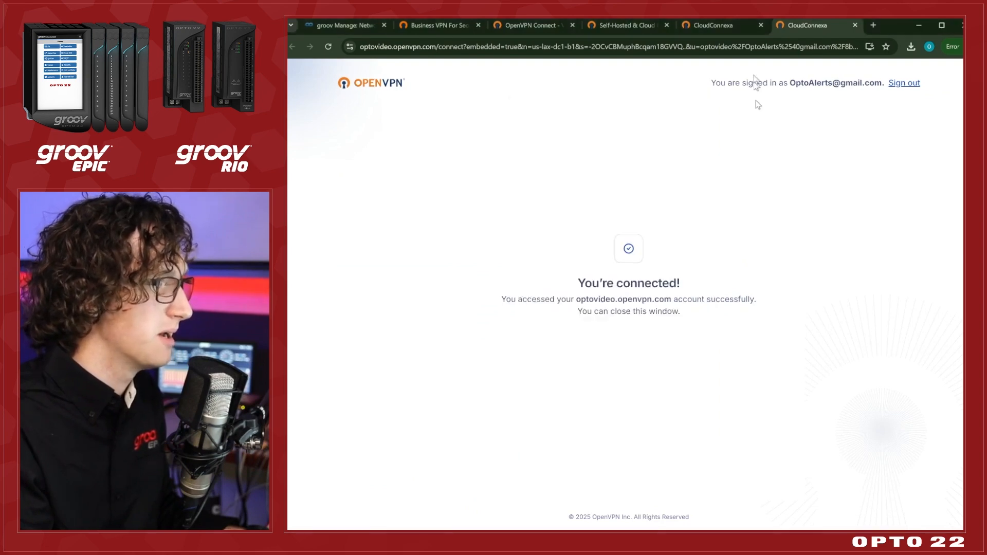
Return to groov Manage and select the IP address of OpenVPN Tunnel 0 in the network status.
left_click(347, 23)
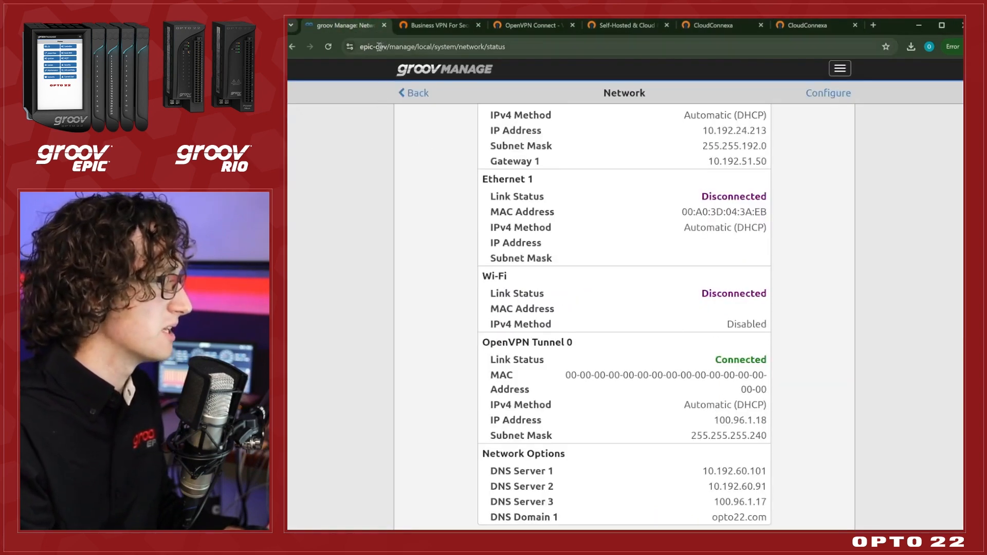
left_click_drag(712, 422, 764, 419)
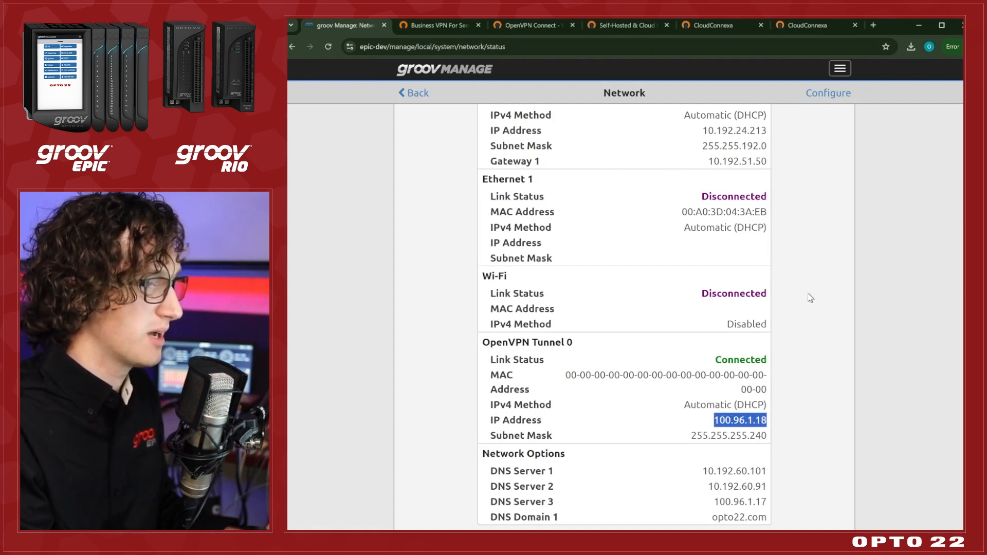
left_click(808, 425)
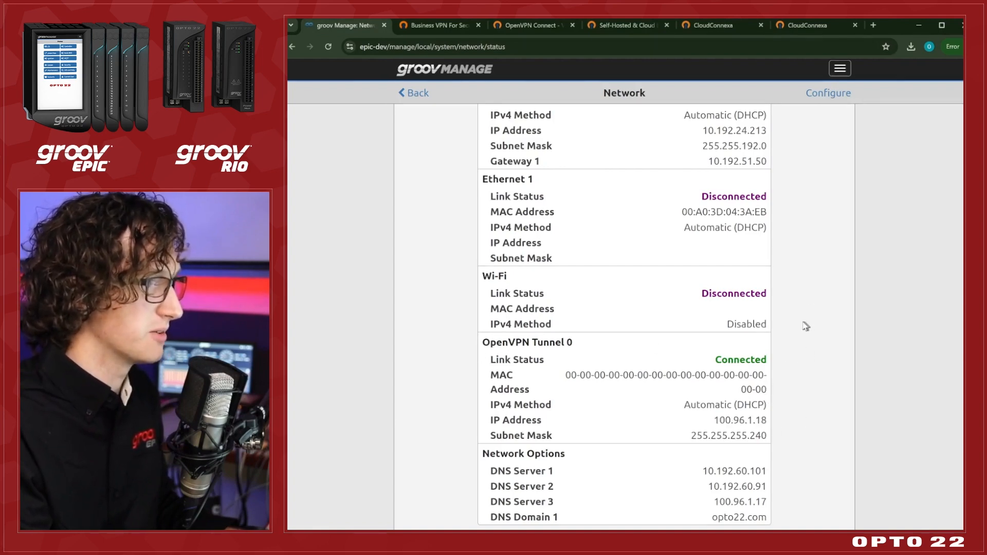
key("ctrl+t")
type("httpt")
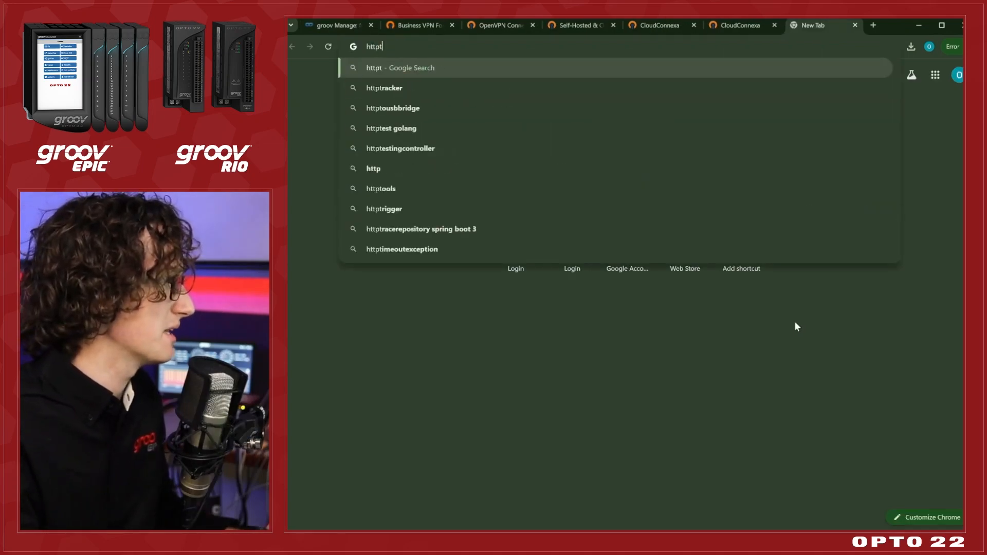
key("BackSpace")
type("s://")
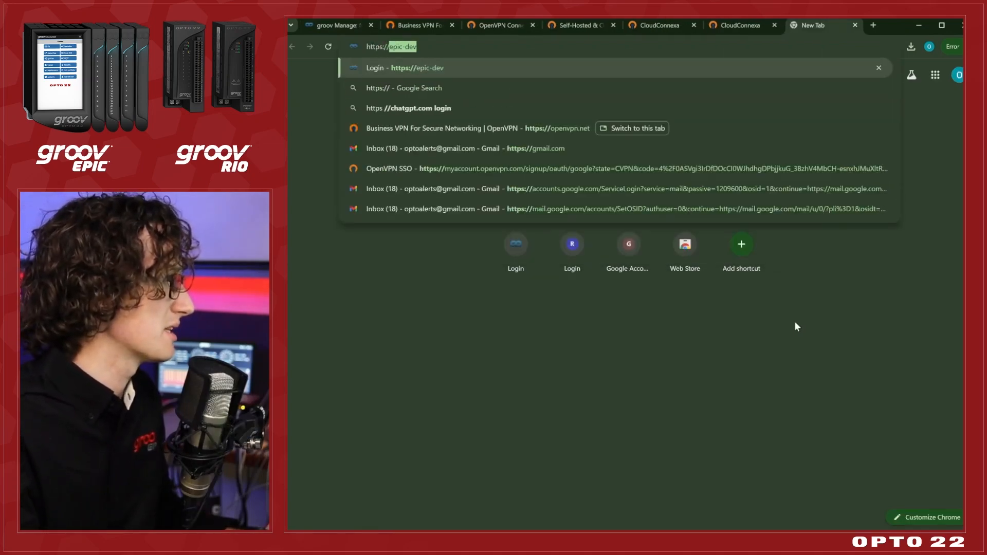
type("100.96.1.18")
key("Return")
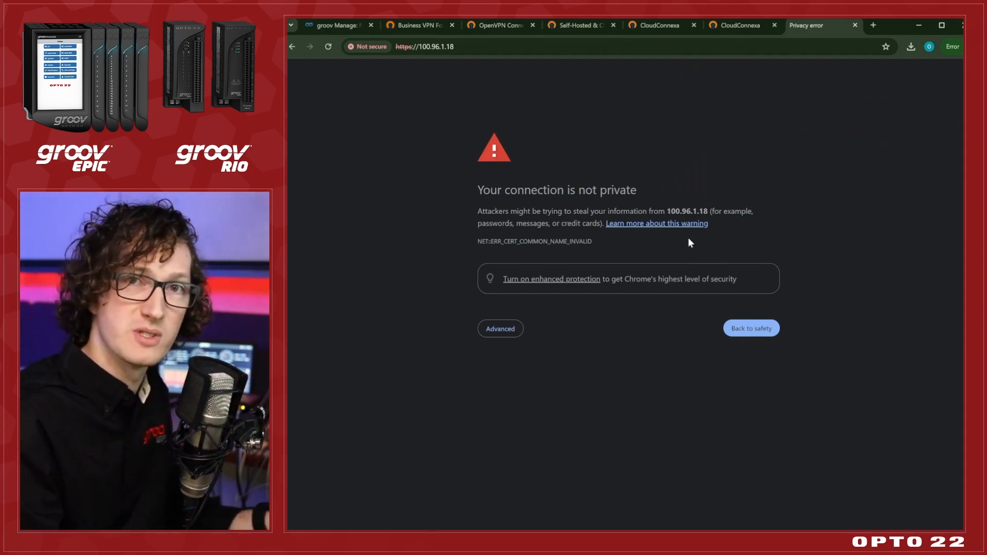
Bypass the browser's privacy warning and proceed to the controller's login page at 100.96.1.18.
left_click_drag(664, 211, 708, 208)
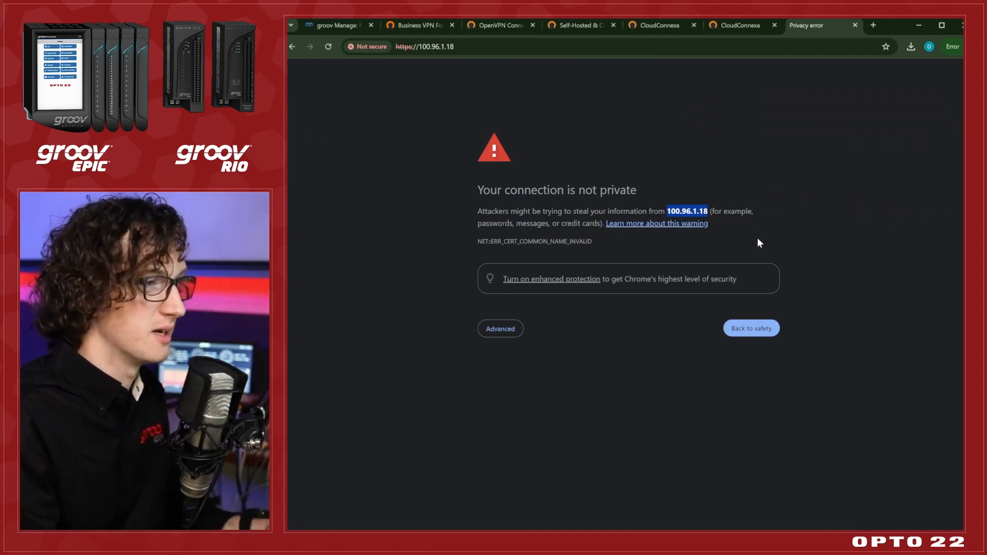
left_click(517, 329)
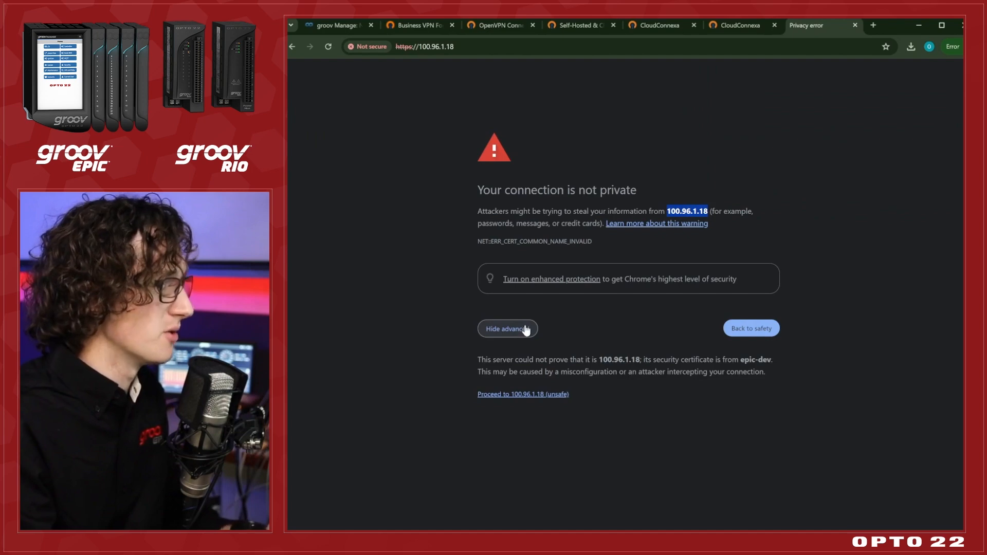
left_click(530, 395)
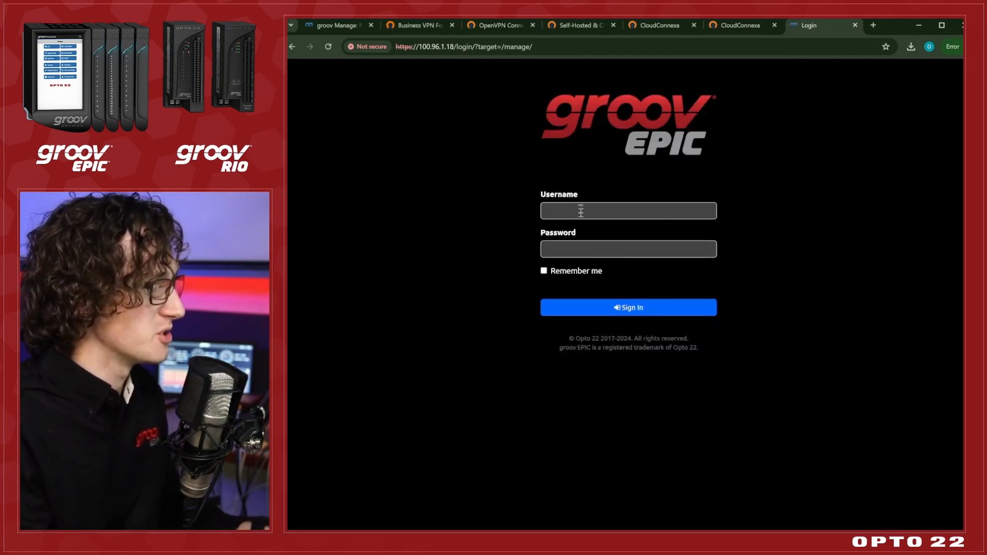
Sign in to the groov EPIC with username opto and the account password, and dismiss the browser's password-change notice.
left_click(581, 211)
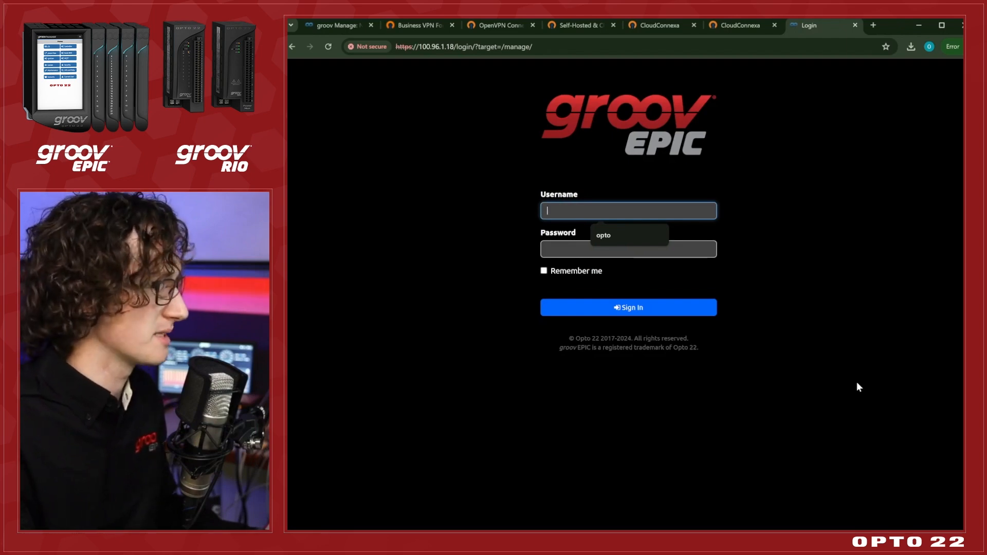
type("opto")
key("Tab")
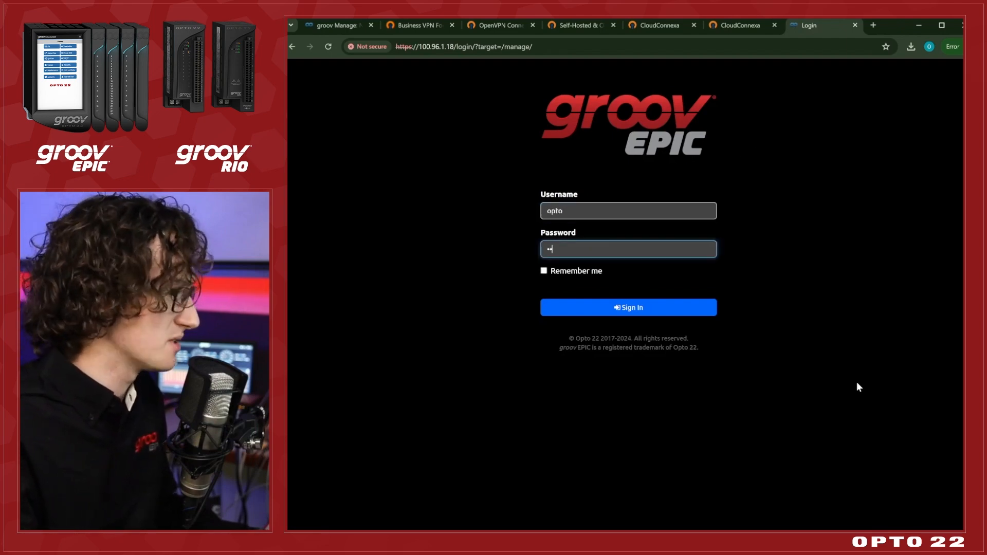
type("••••••")
key("Return")
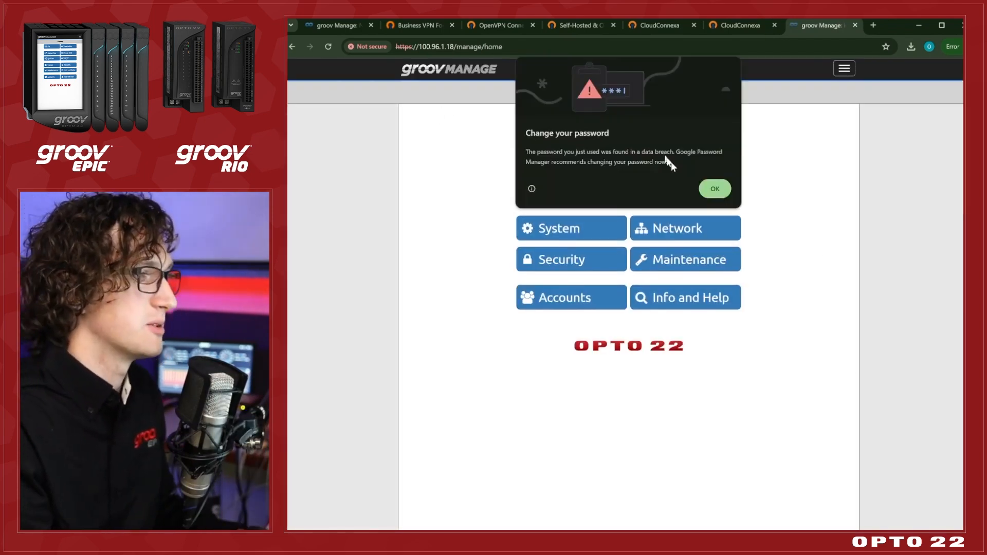
left_click(724, 190)
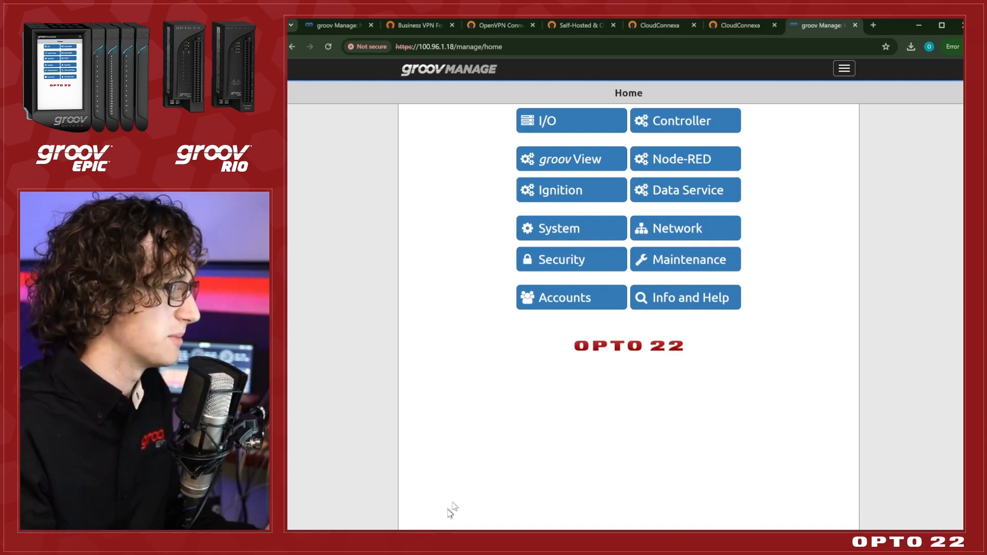
Switch to OpenVPN Connect and disconnect the optovideo.openvpn.com profile.
left_click(478, 537)
left_click(617, 232)
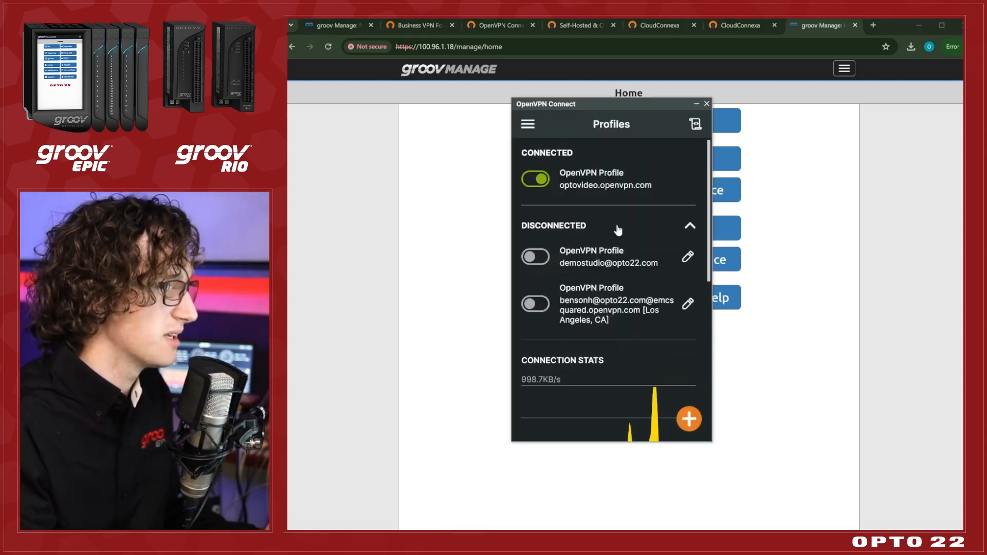
left_click(618, 228)
left_click(537, 182)
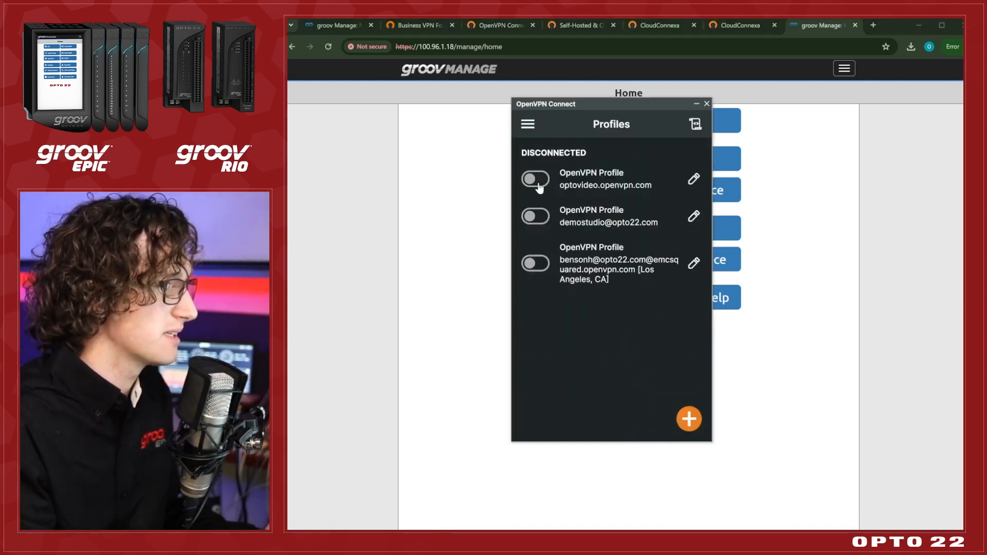
Return to groov Manage at 100.96.1.18 and open the I/O page to test access without the VPN.
left_click(452, 273)
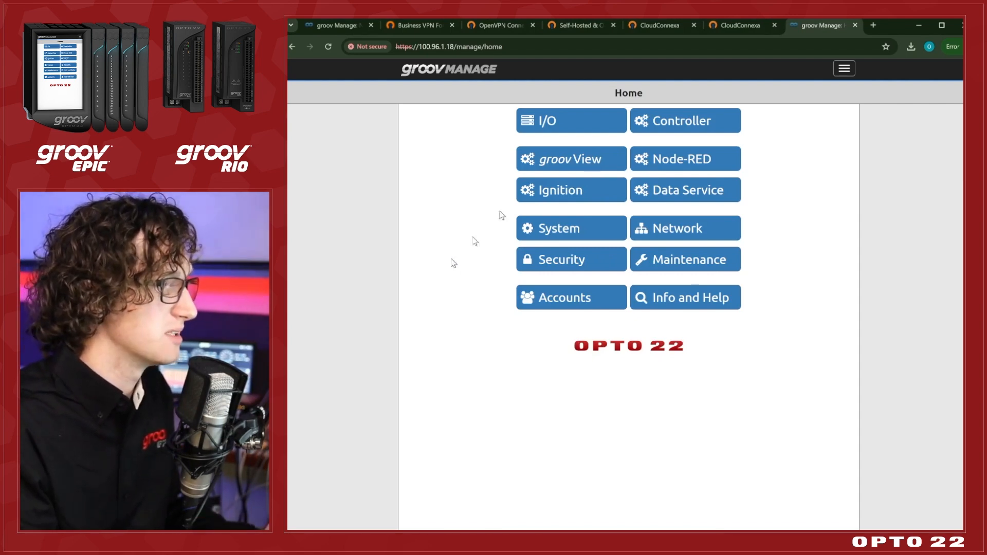
left_click(573, 121)
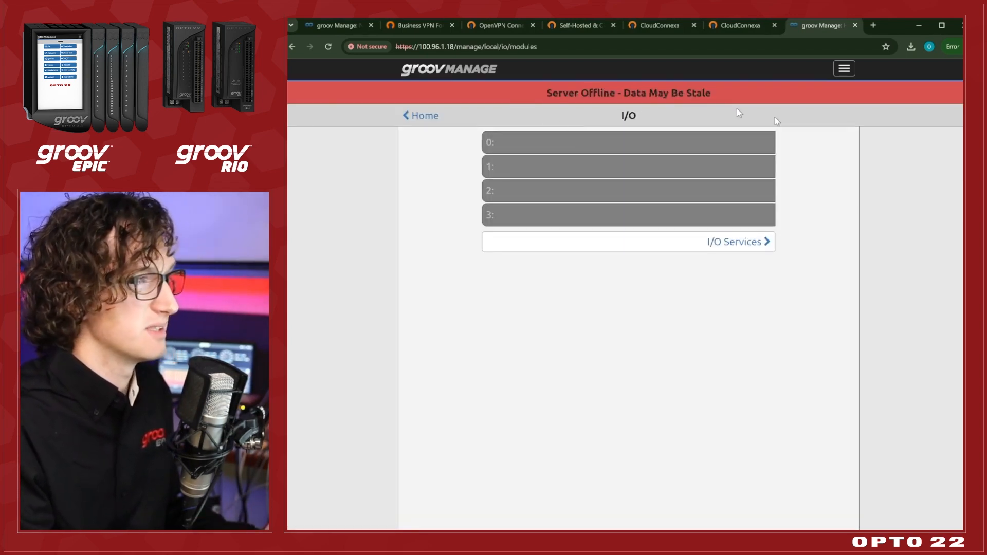